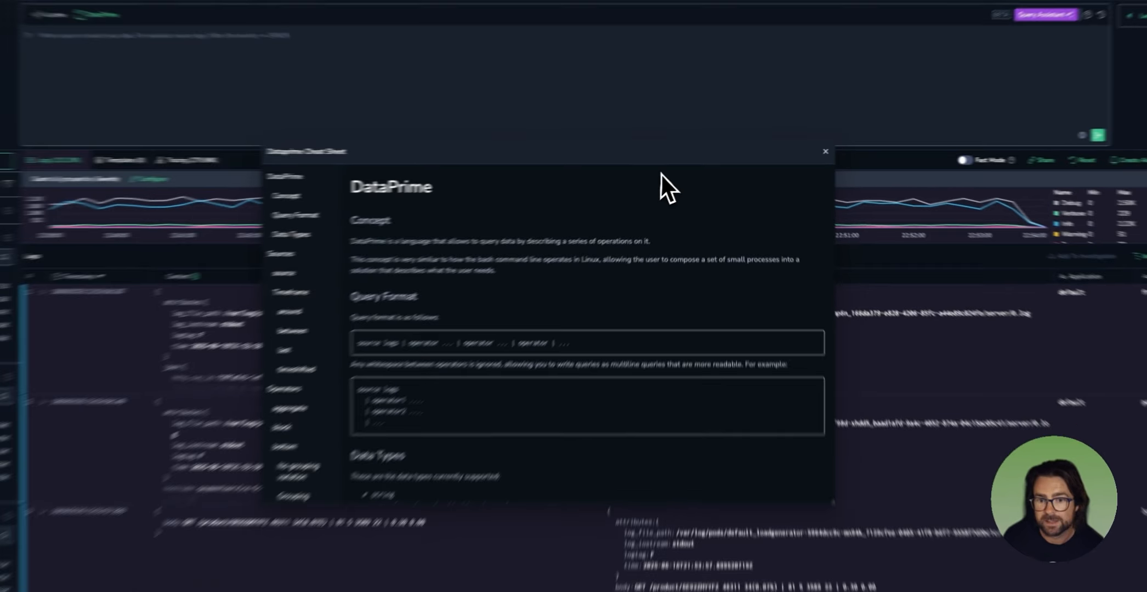
# Step: Move the Dataprime Cheat Sheet clear of the query editor and look through its list of operators
pyautogui.moveTo(601, 166); pyautogui.dragTo(984, 67)
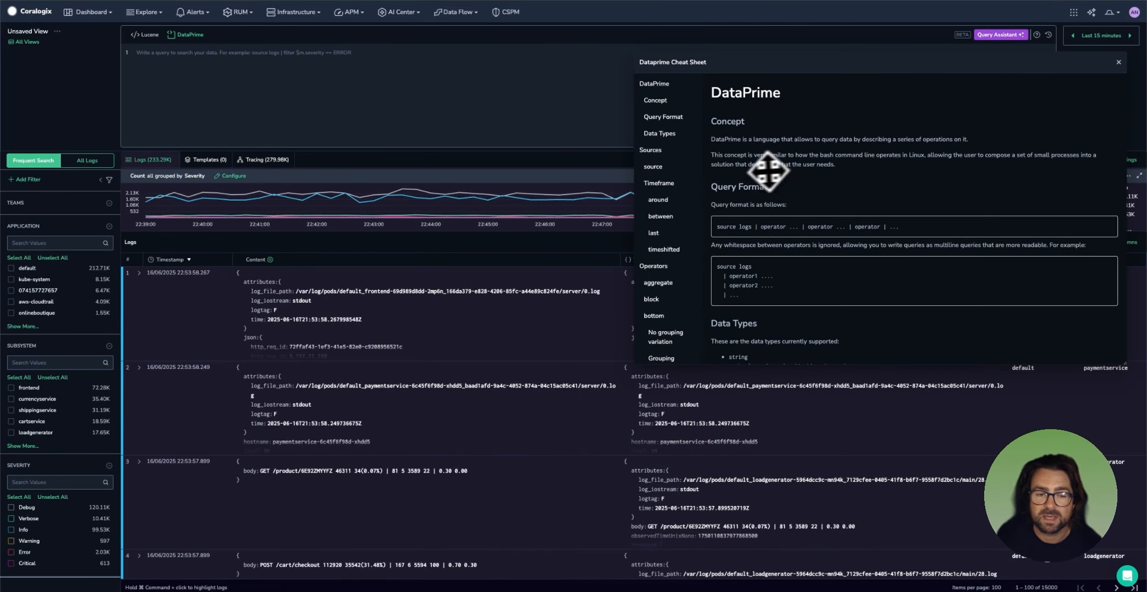
pyautogui.scroll(-2, 666, 222)
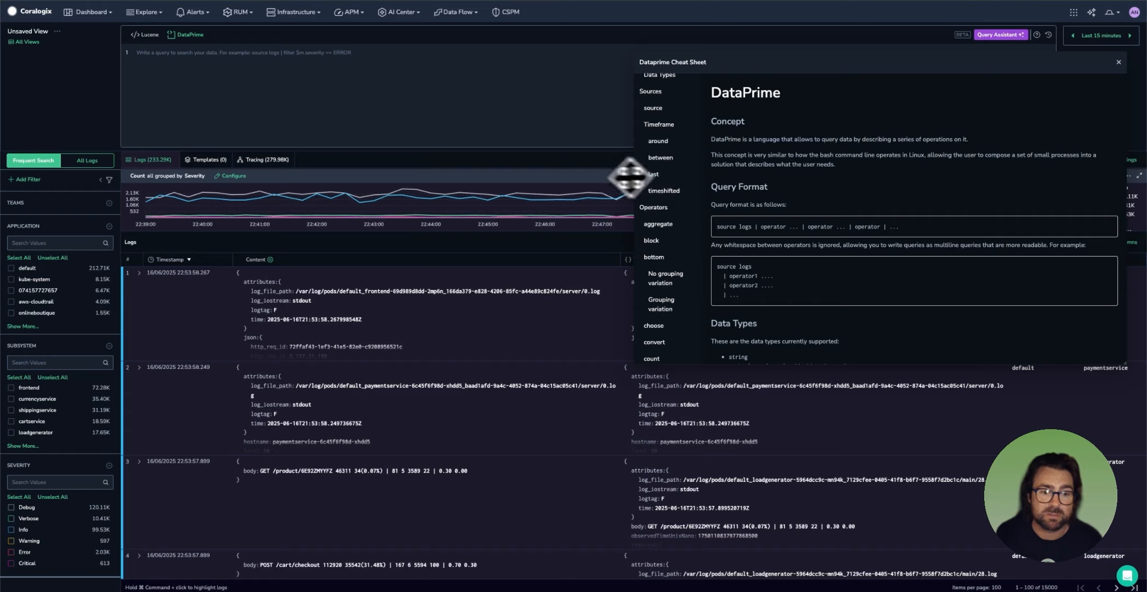
pyautogui.scroll(-1, 689, 168)
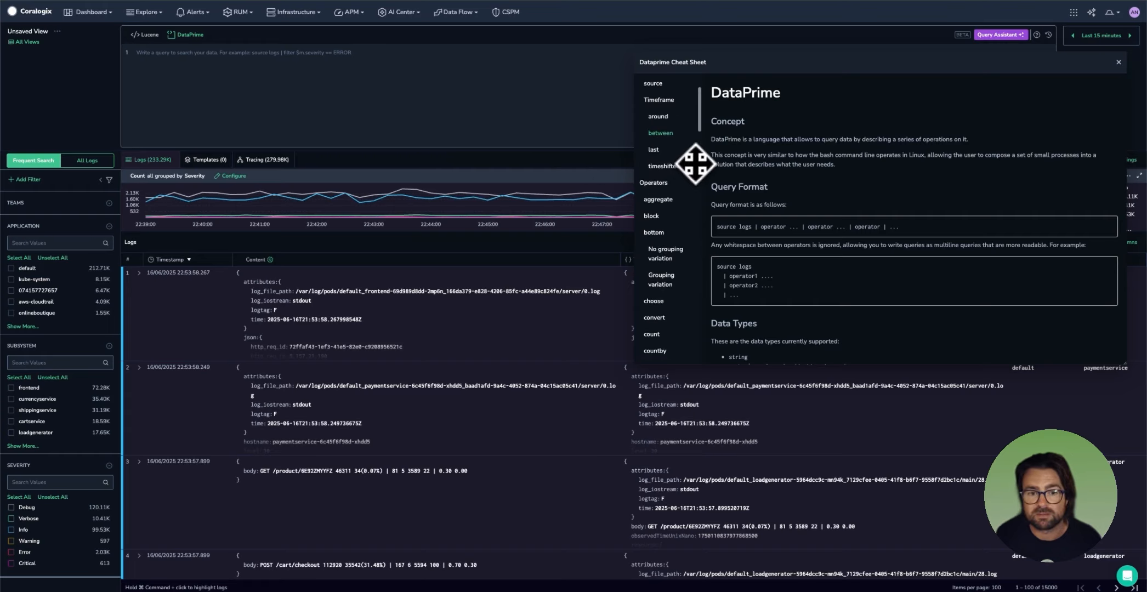
pyautogui.scroll(-6, 687, 172)
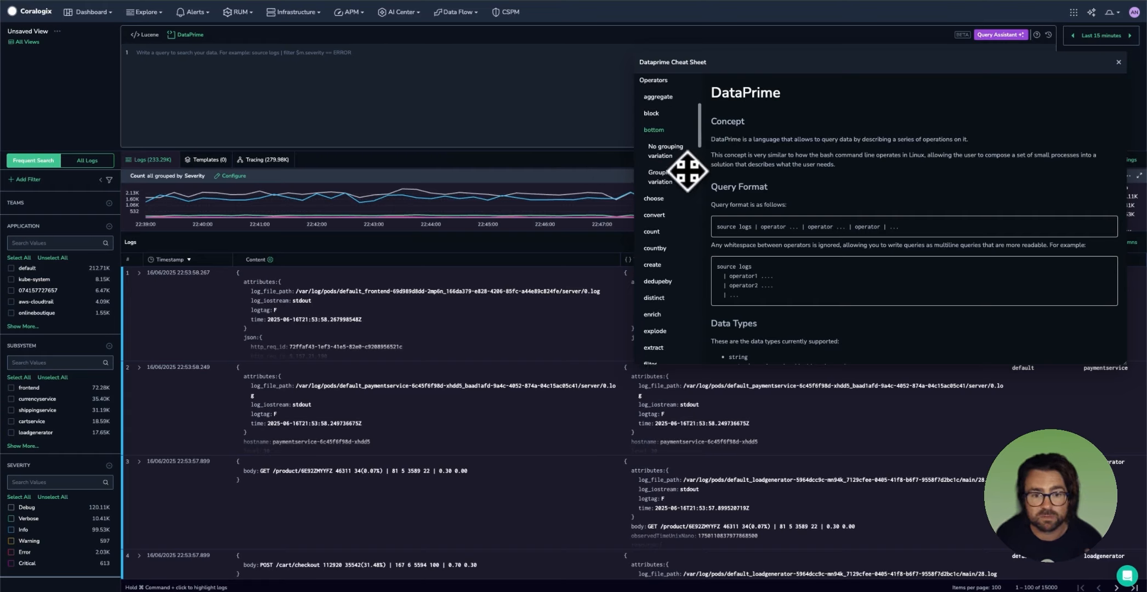
pyautogui.scroll(-1, 687, 172)
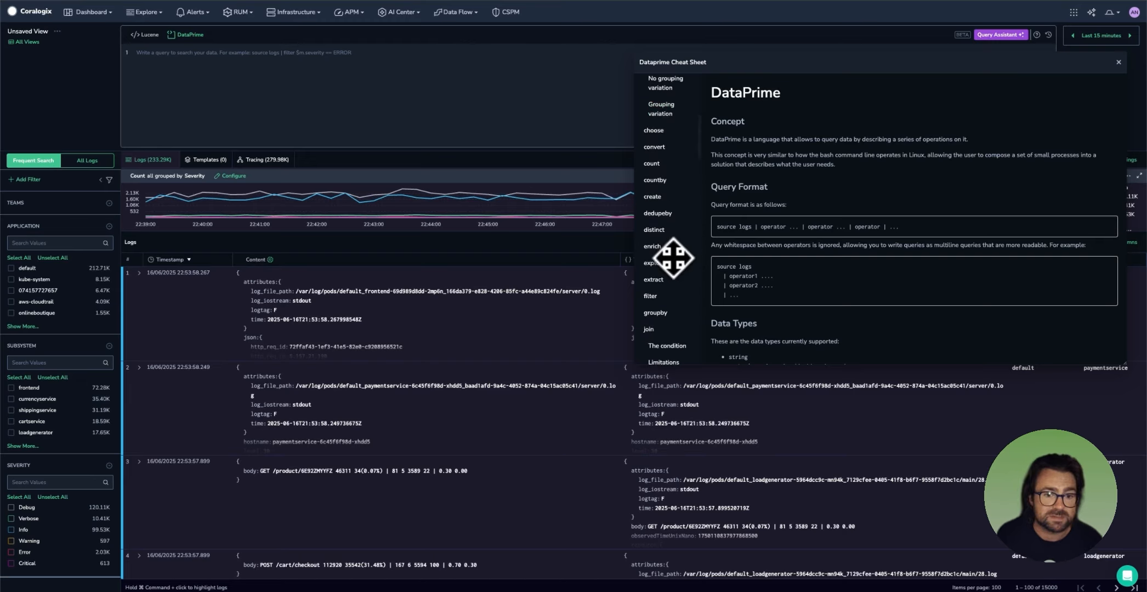
pyautogui.scroll(-1, 674, 249)
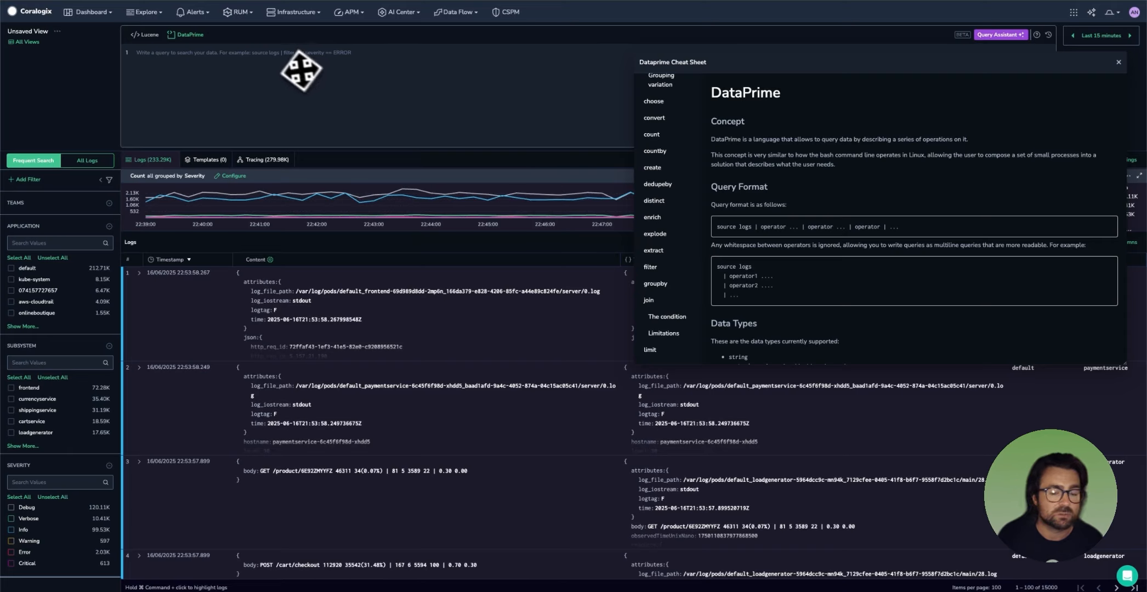
# Step: Start the DataPrime query with the comment line "// frontend http errors"
pyautogui.click(315, 91)
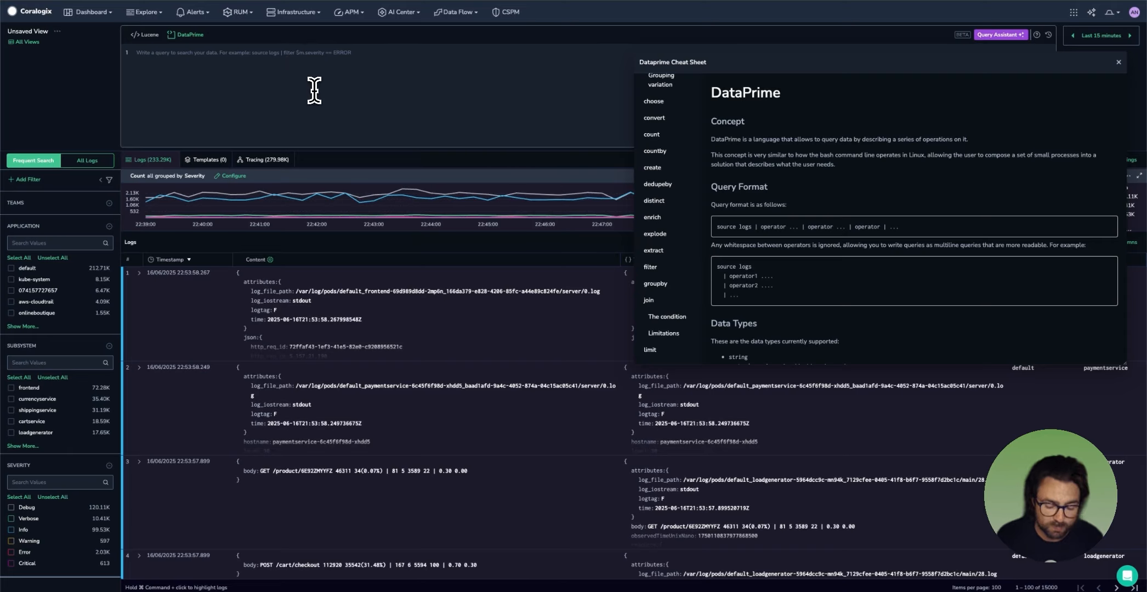
pyautogui.write('//')
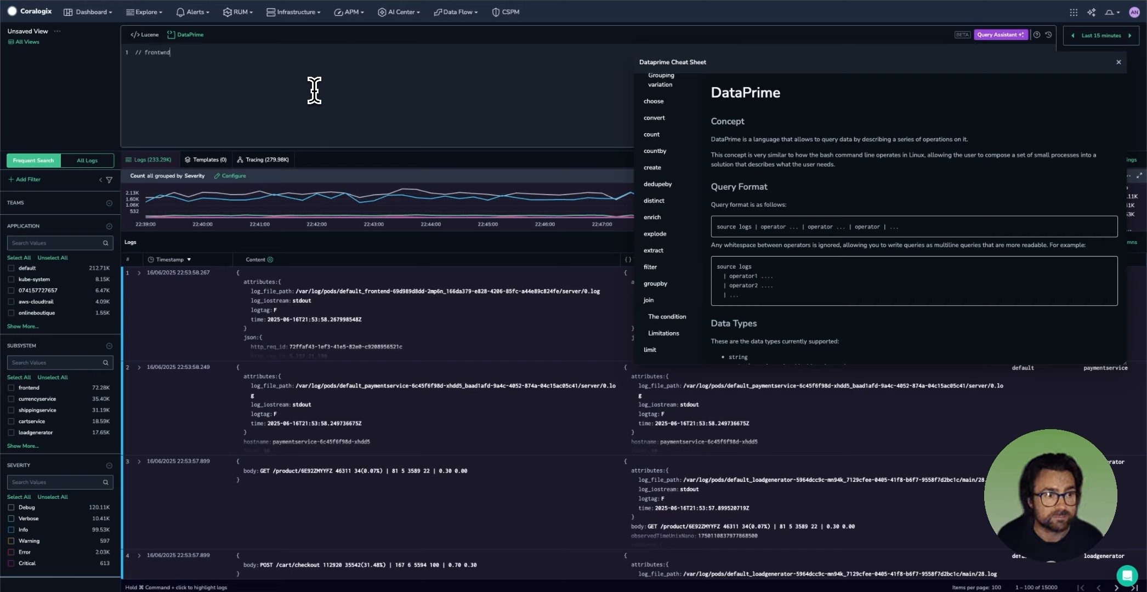
pyautogui.write(' fronten')
pyautogui.write('d ')
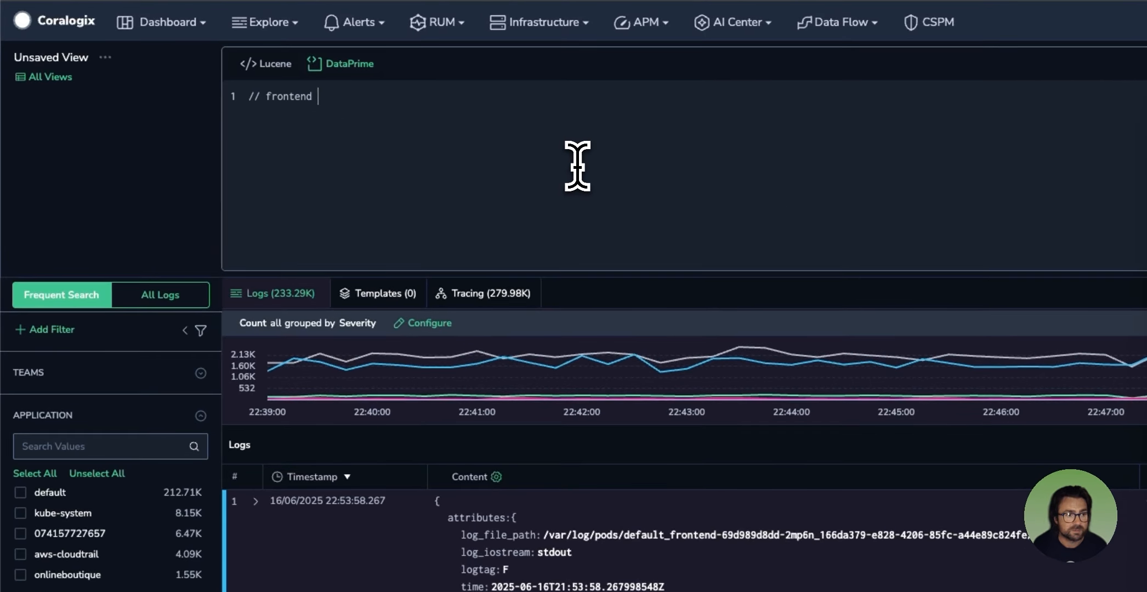
pyautogui.write('http errosrs')
pyautogui.press('Return')
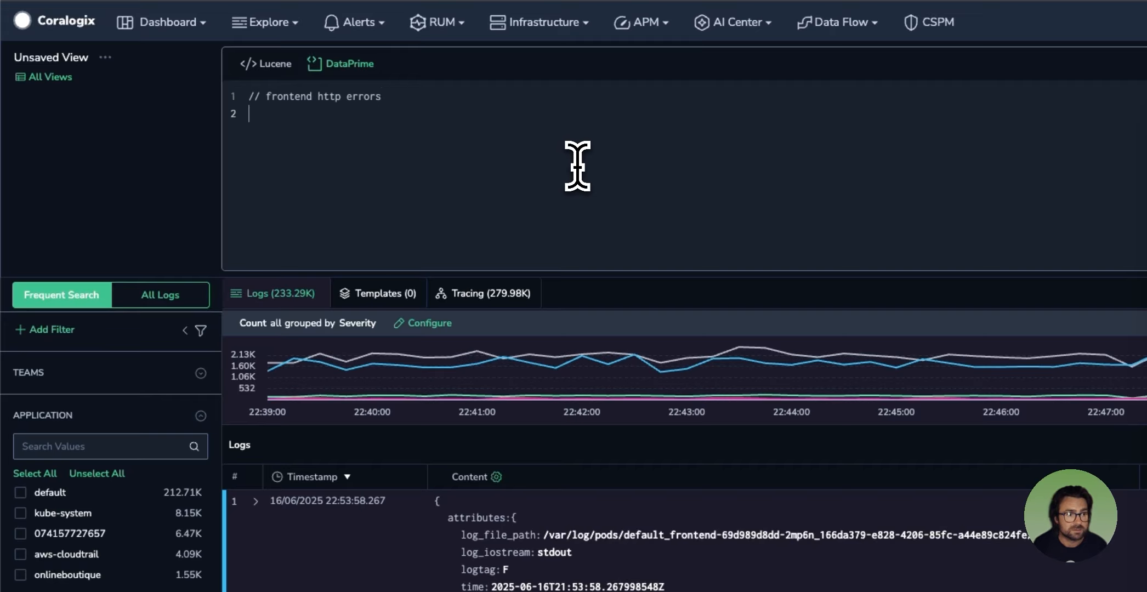
# Step: Add the source line "source logs last 4h" below the comment in the query
pyautogui.write('source ')
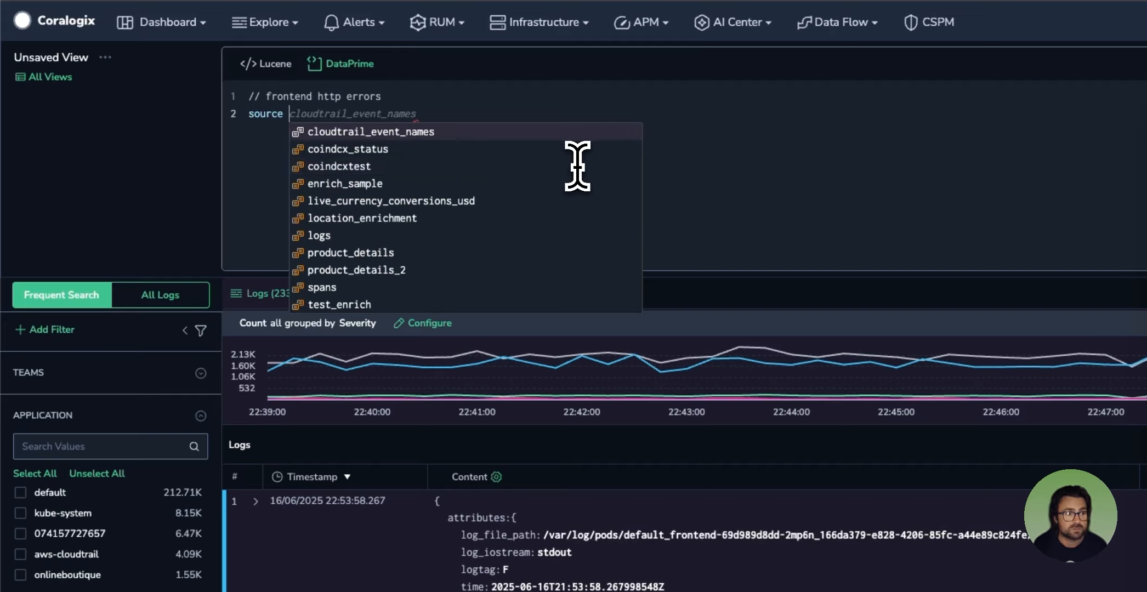
pyautogui.write('logs ')
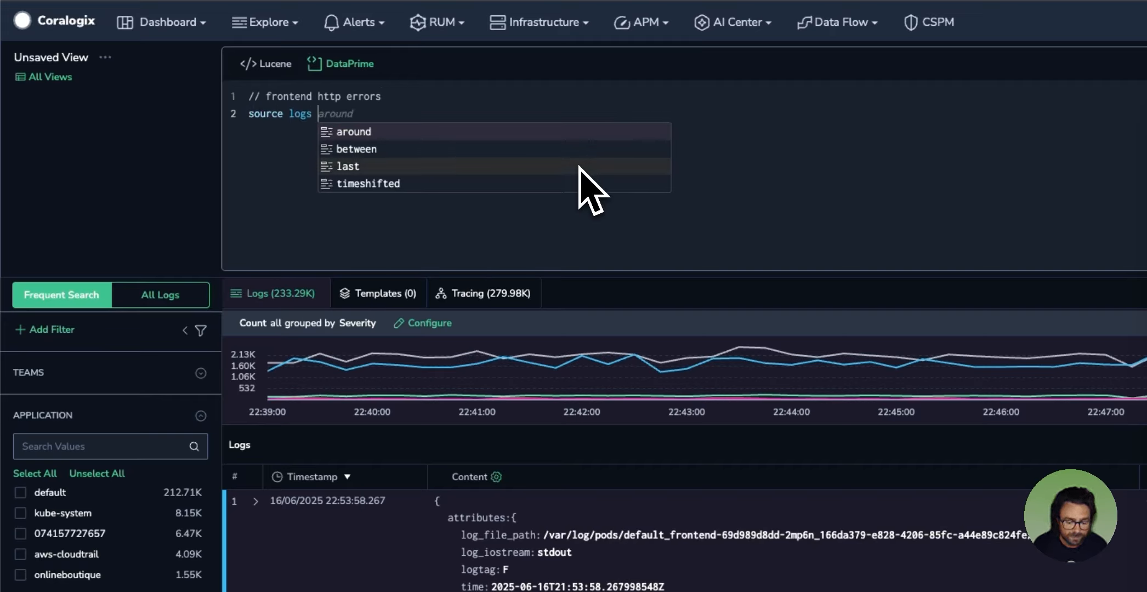
pyautogui.write('4h')
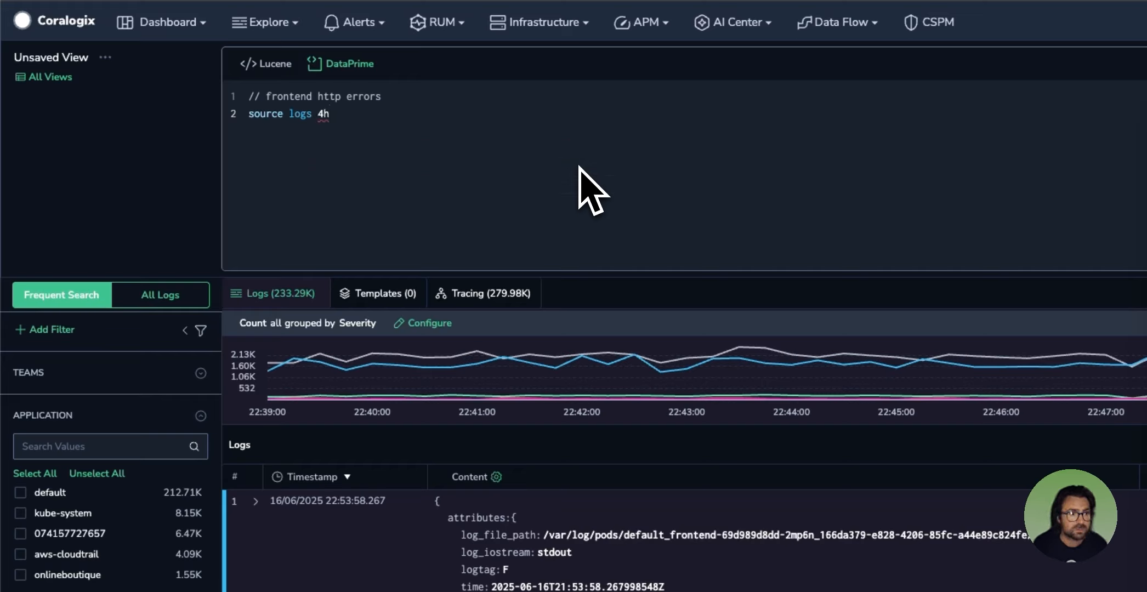
pyautogui.press('BackSpace')
pyautogui.press('BackSpace')
pyautogui.press('BackSpace')
pyautogui.write('last 4h ')
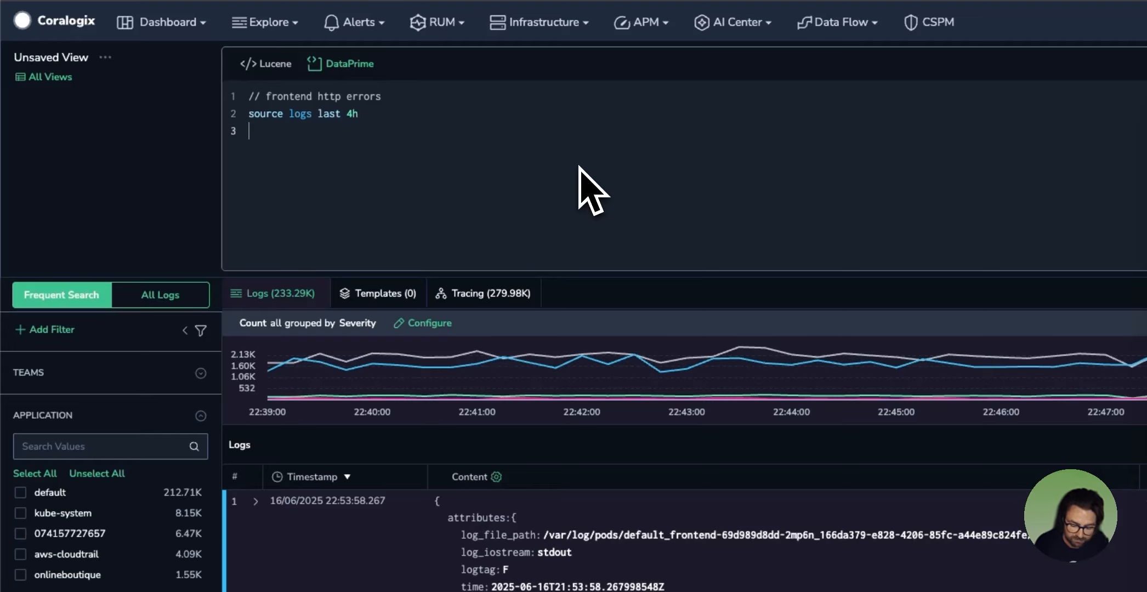
pyautogui.write('| filter')
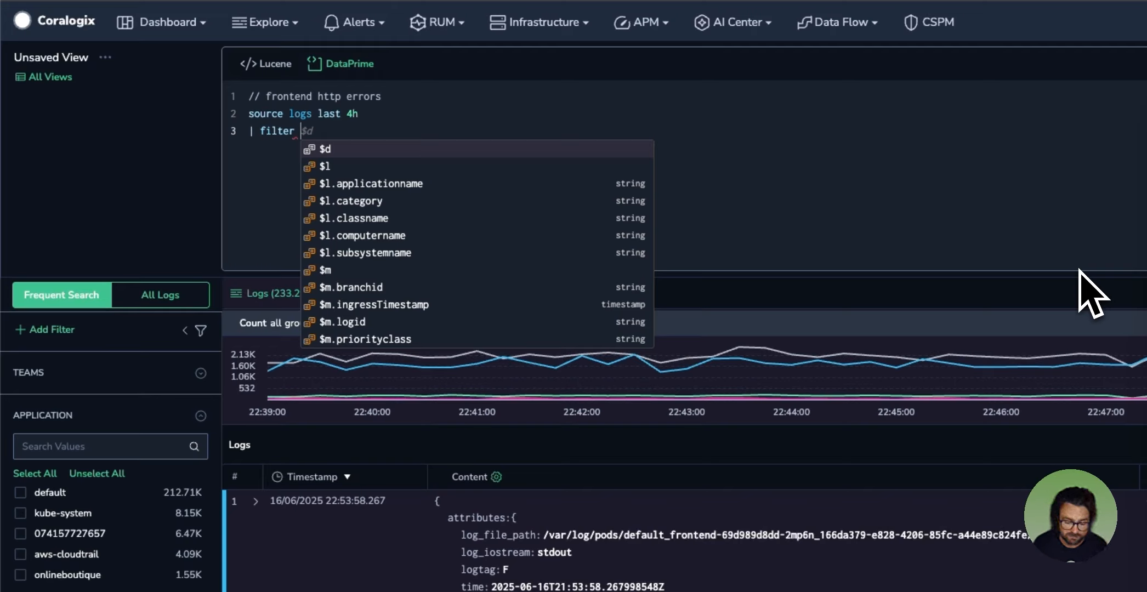
# Step: Add a filter stage to the query: "| filter $l.subsystemname == 'frontend'"
pyautogui.write('l')
pyautogui.press('BackSpace')
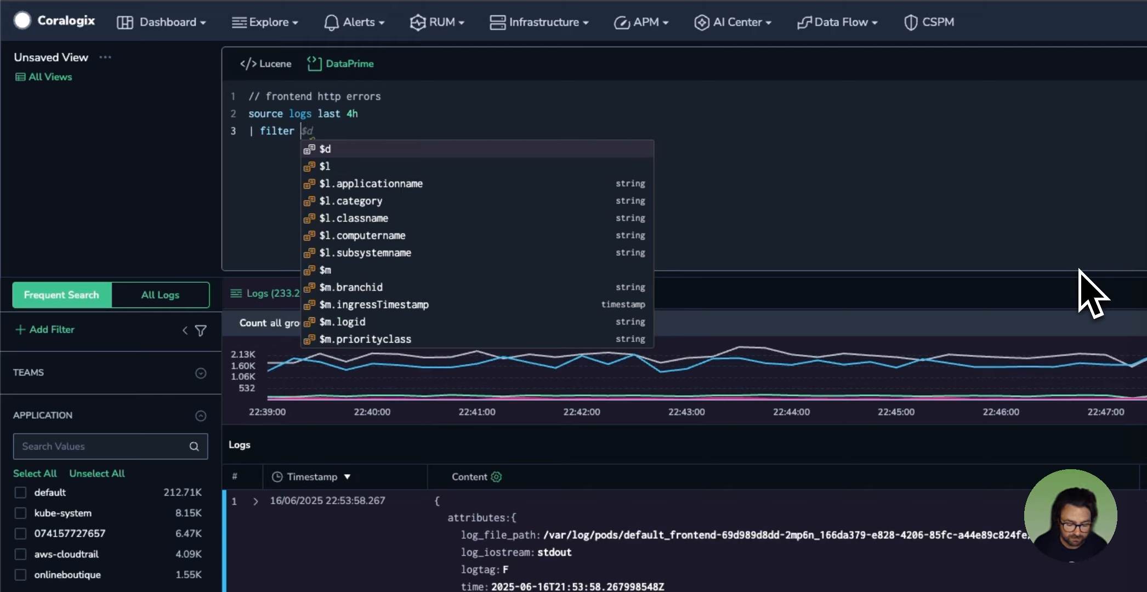
pyautogui.write('$l.sy')
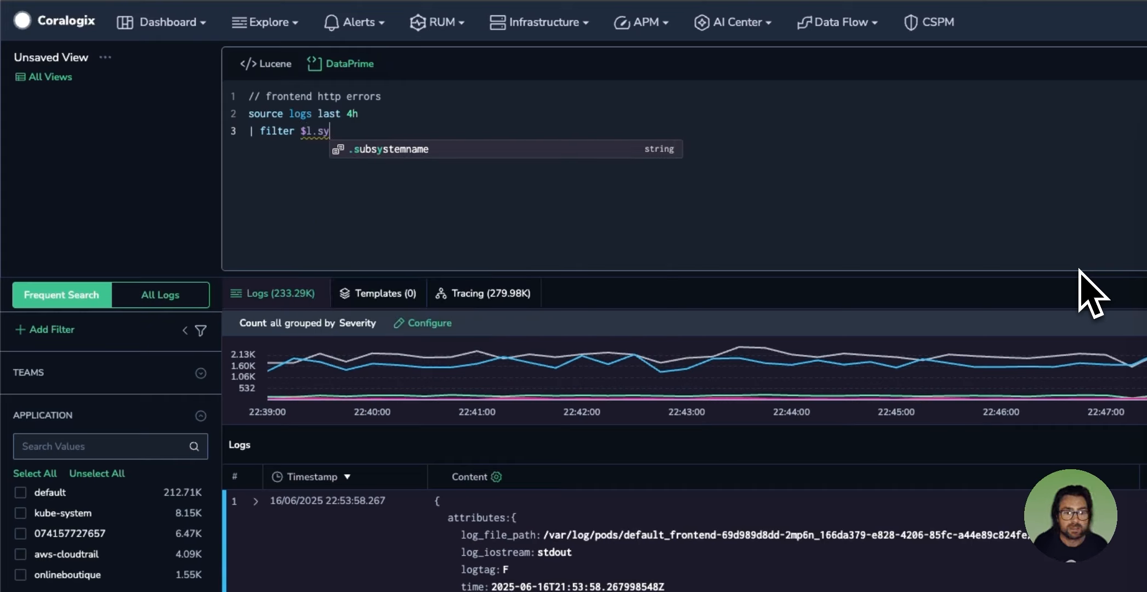
pyautogui.press('Tab')
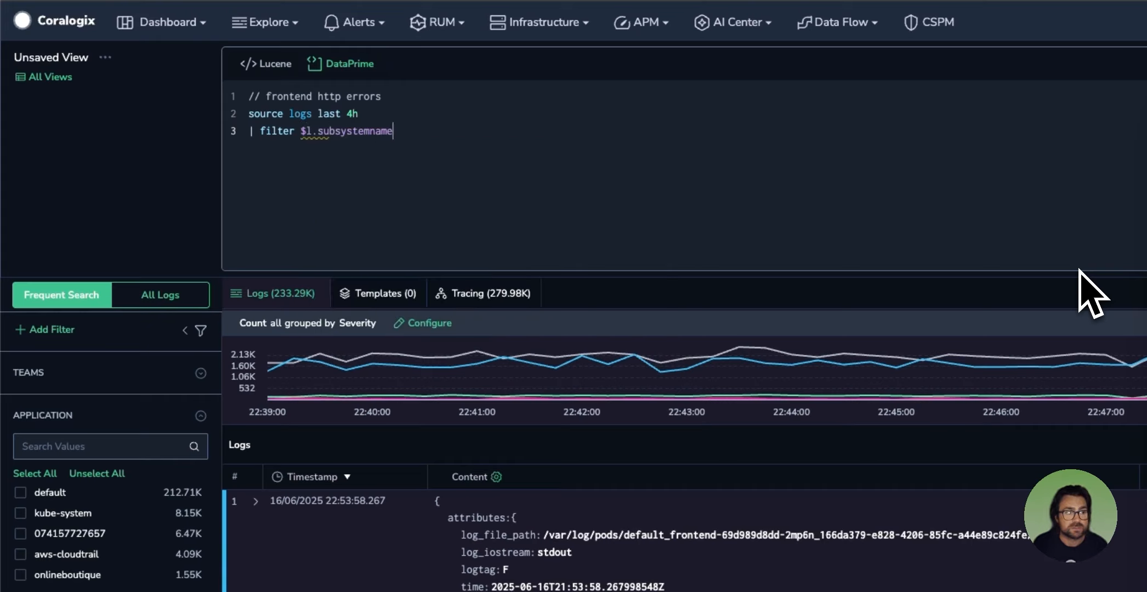
pyautogui.write('== fr')
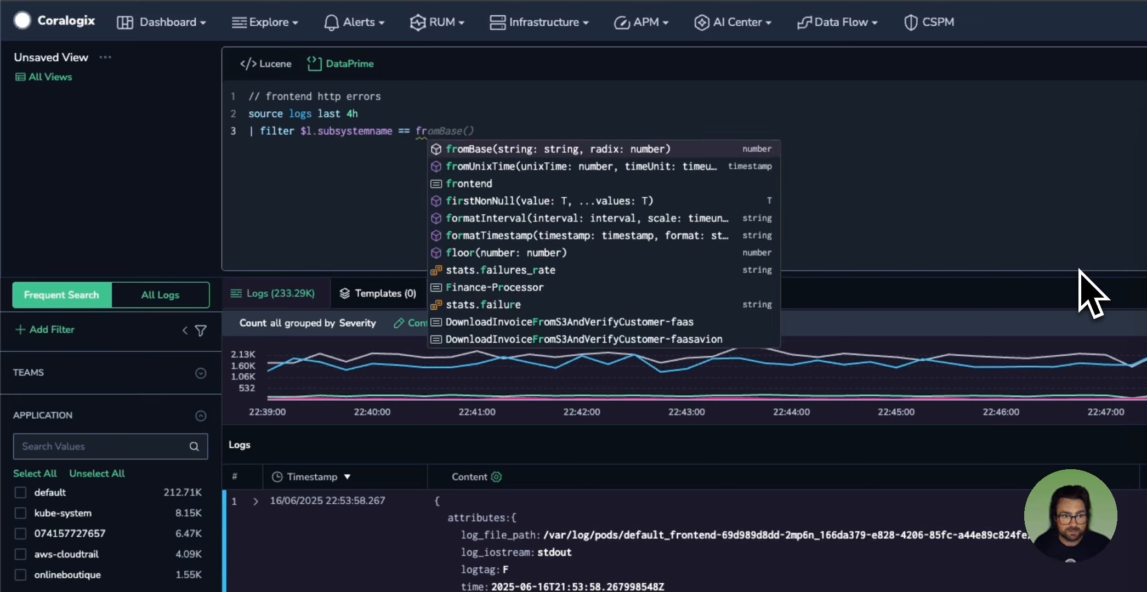
pyautogui.press('Down')
pyautogui.press('Down')
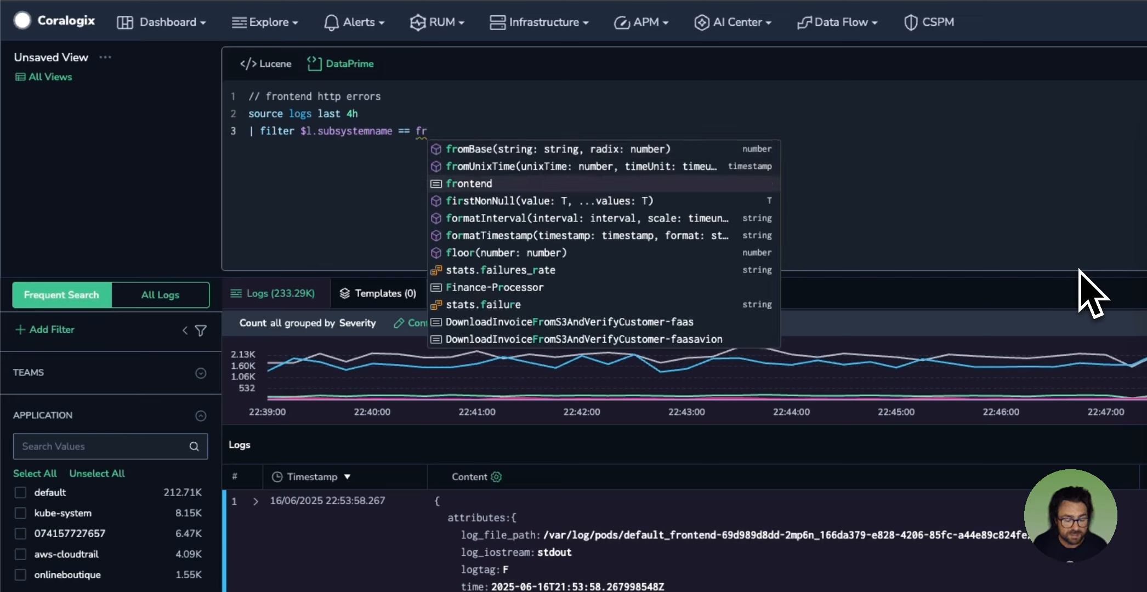
pyautogui.press('Return')
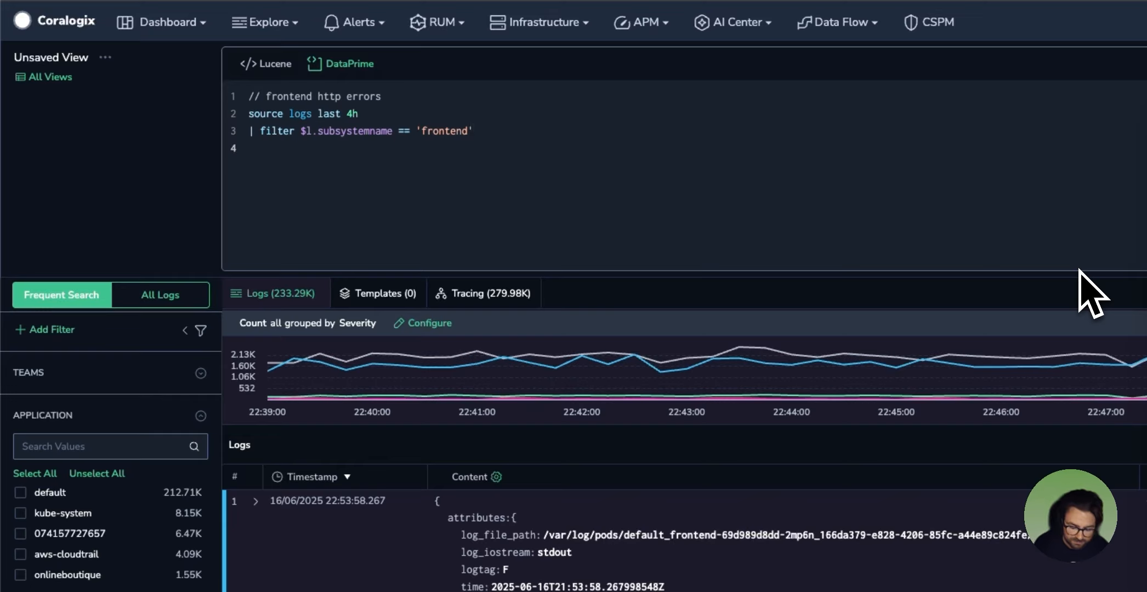
# Step: Add a second filter stage that keeps only logs with a response status: "| filter $d.http_resp_status != null"
pyautogui.write('fi')
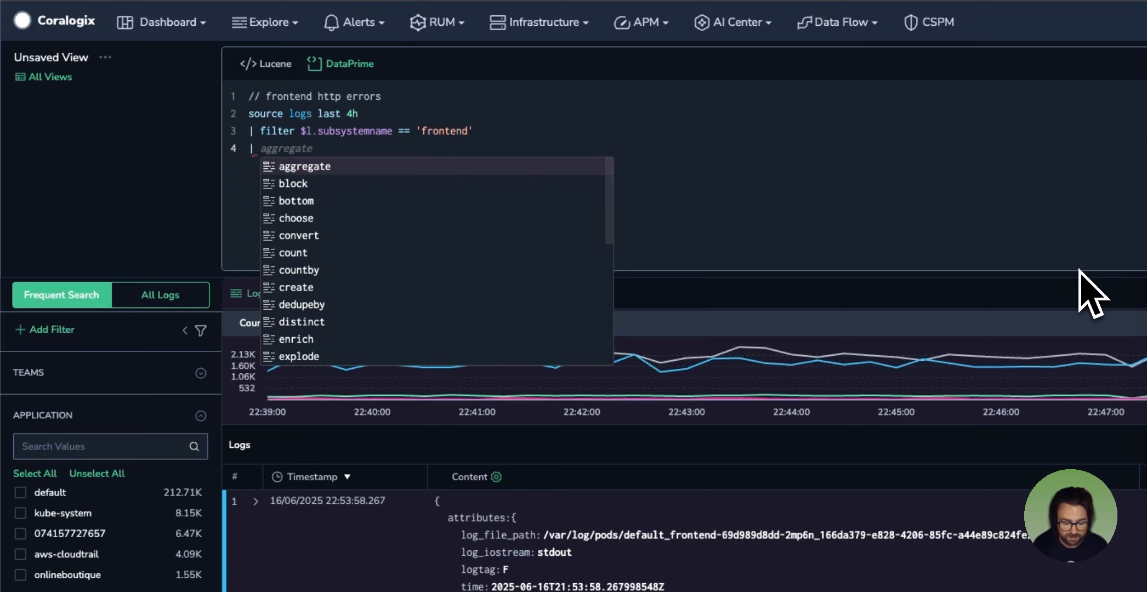
pyautogui.press('Return')
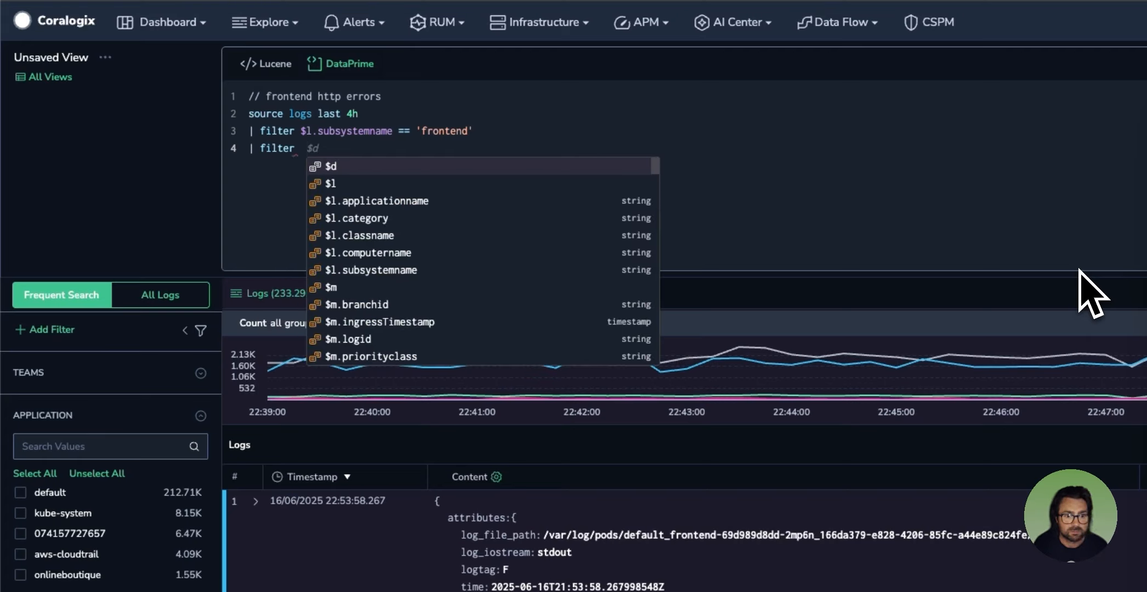
pyautogui.write('$d. htt')
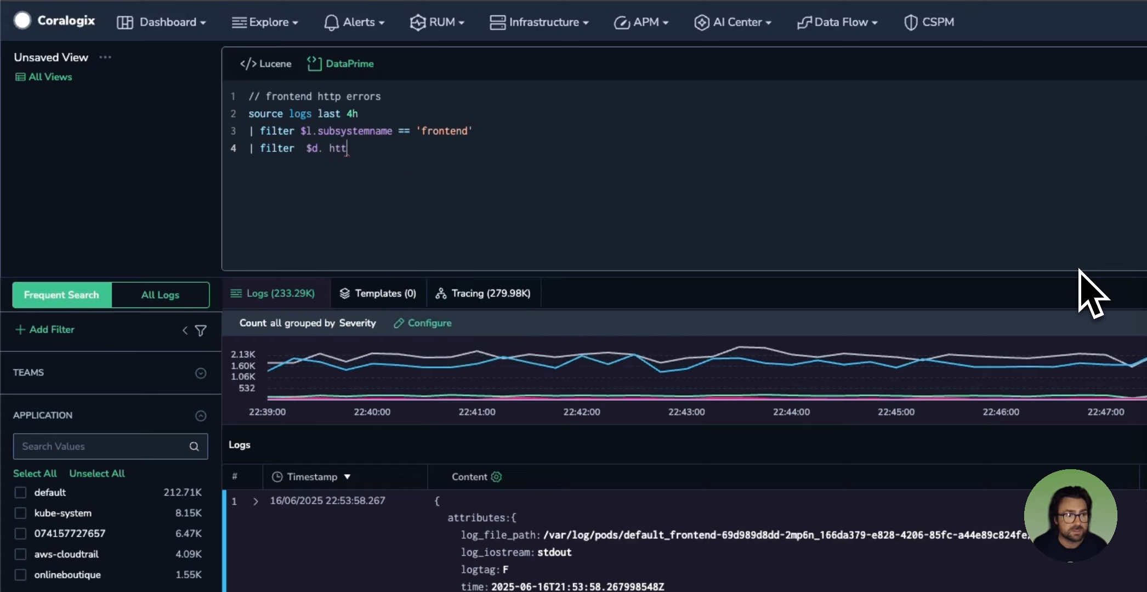
pyautogui.write(' .hrr')
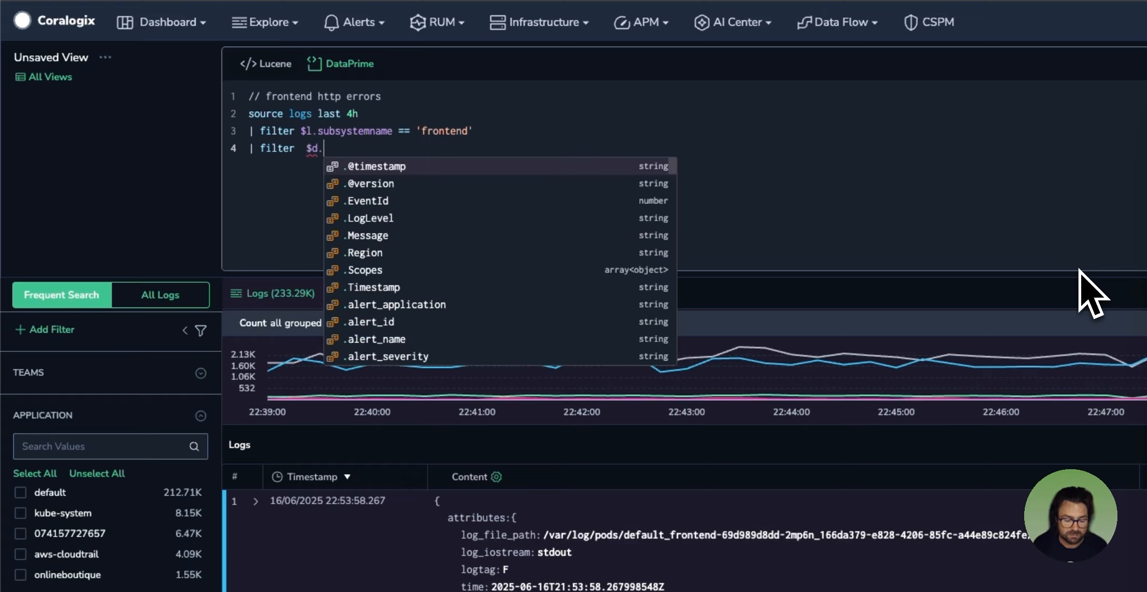
pyautogui.press('BackSpace')
pyautogui.press('BackSpace')
pyautogui.write('ttp')
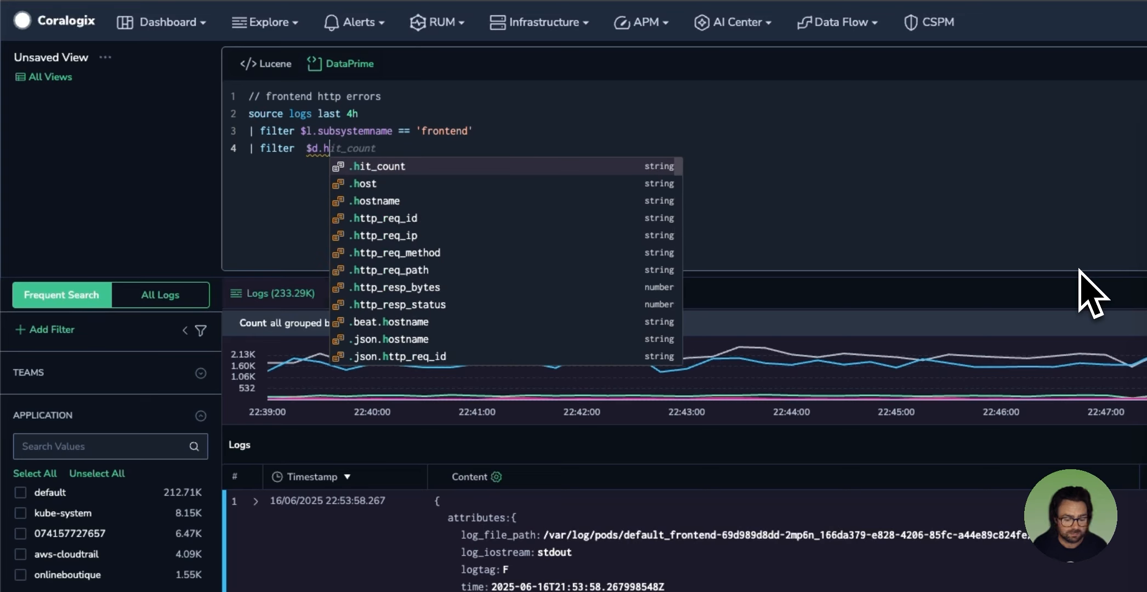
pyautogui.write('_')
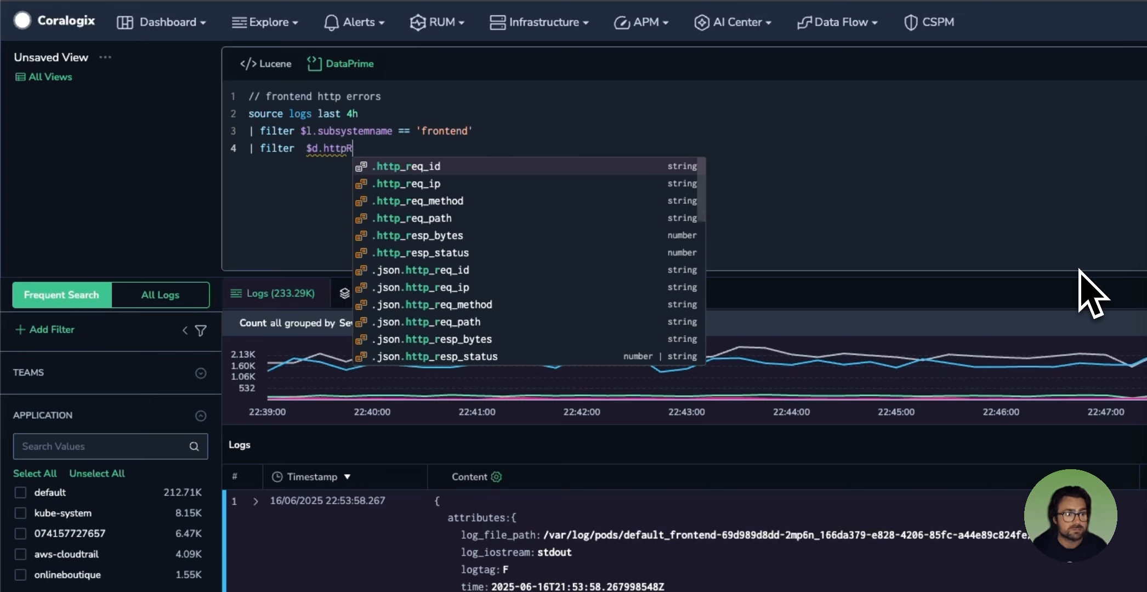
pyautogui.write('res')
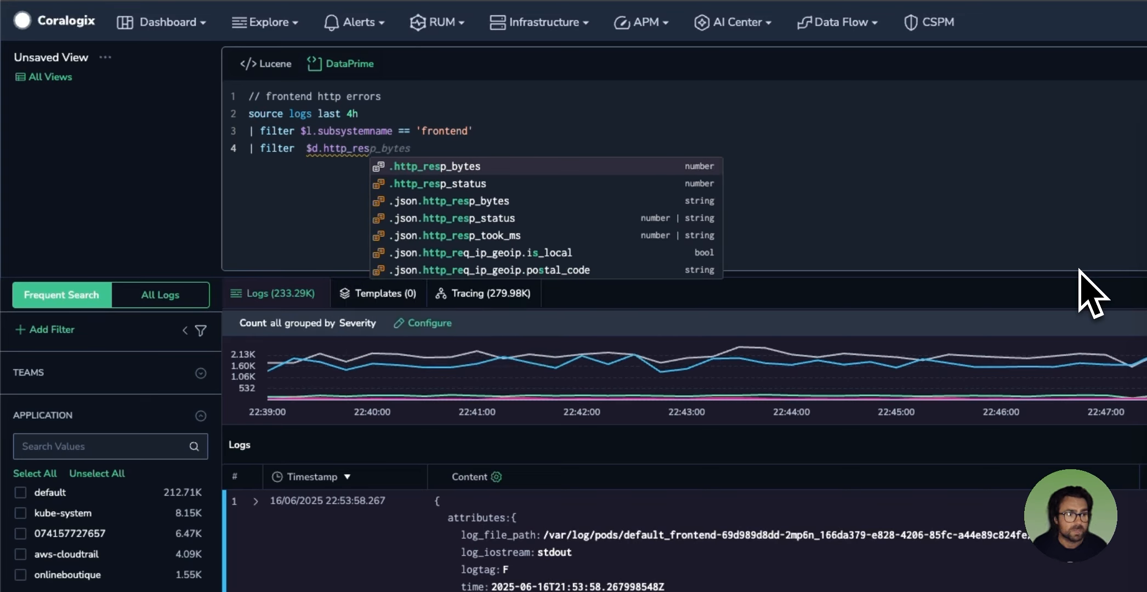
pyautogui.press('Down')
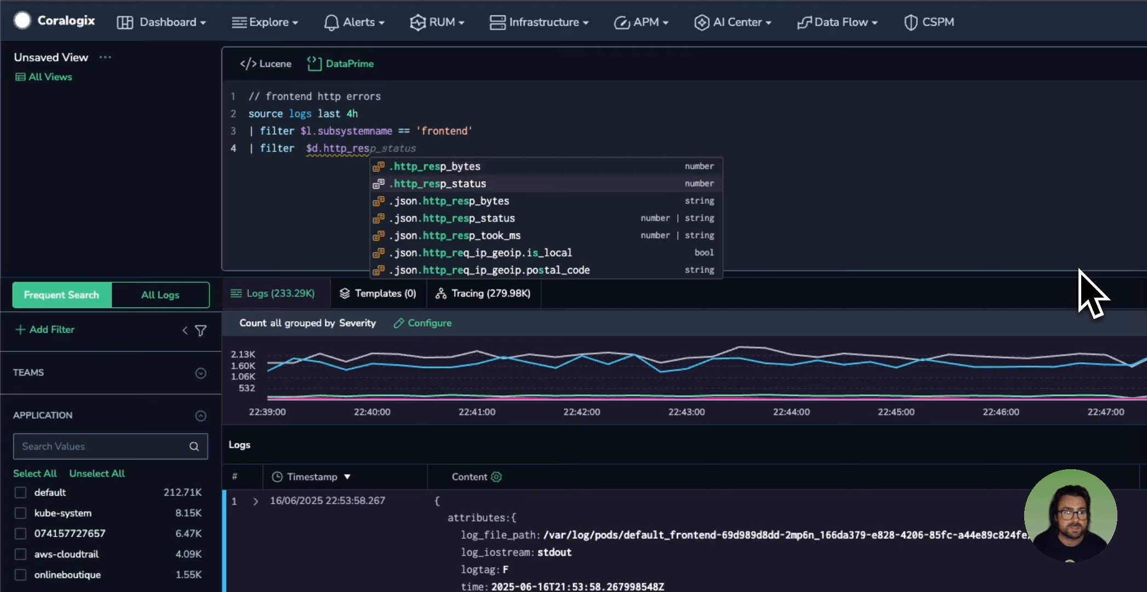
pyautogui.press('Return')
pyautogui.write('!')
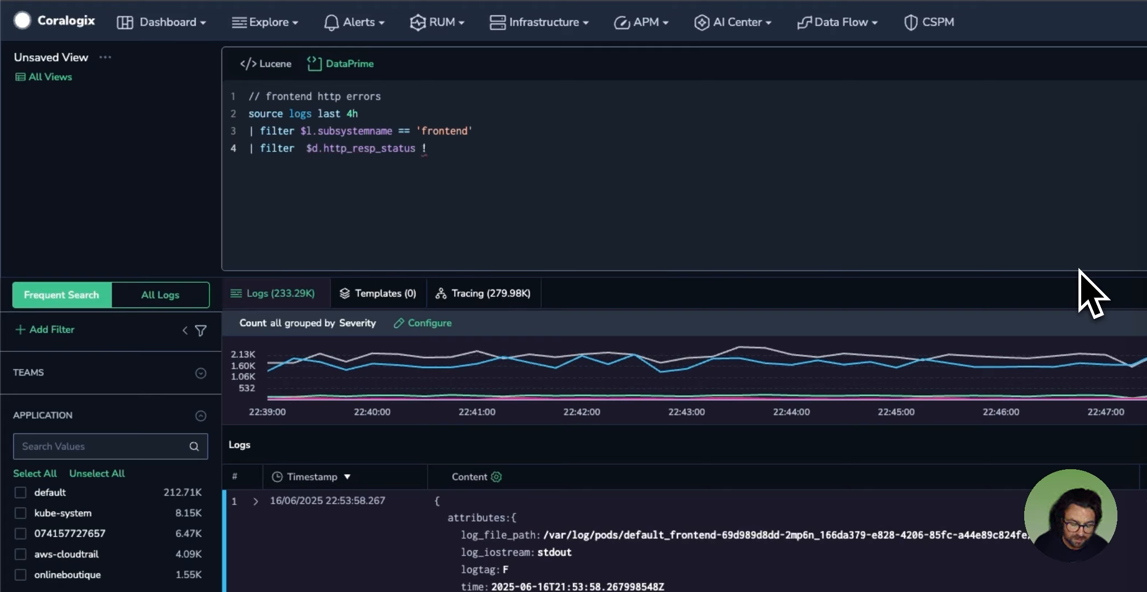
pyautogui.write('= null')
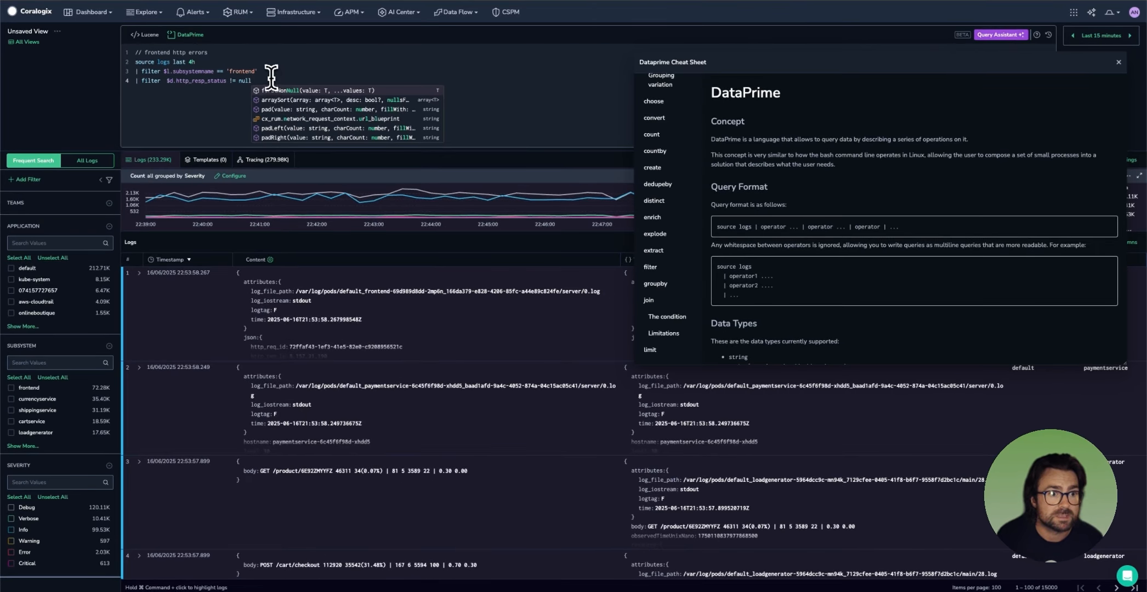
pyautogui.click(264, 81)
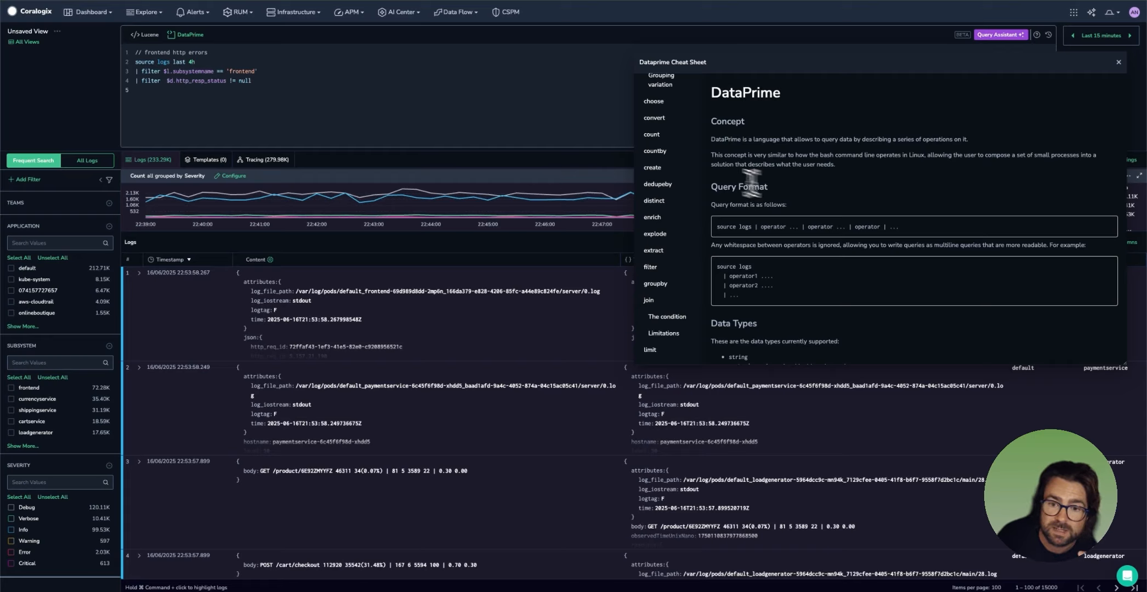
# Step: Open the Data Types section of the cheat sheet and review the supported data types
pyautogui.scroll(5, 663, 132)
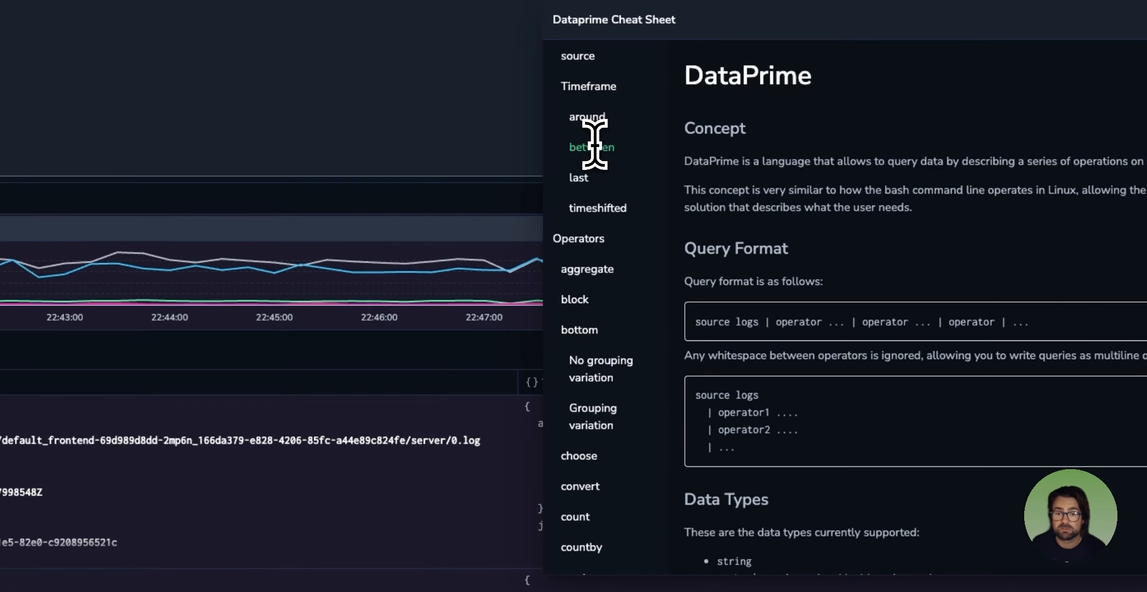
pyautogui.scroll(1, 651, 127)
pyautogui.scroll(3, 573, 139)
pyautogui.click(592, 149)
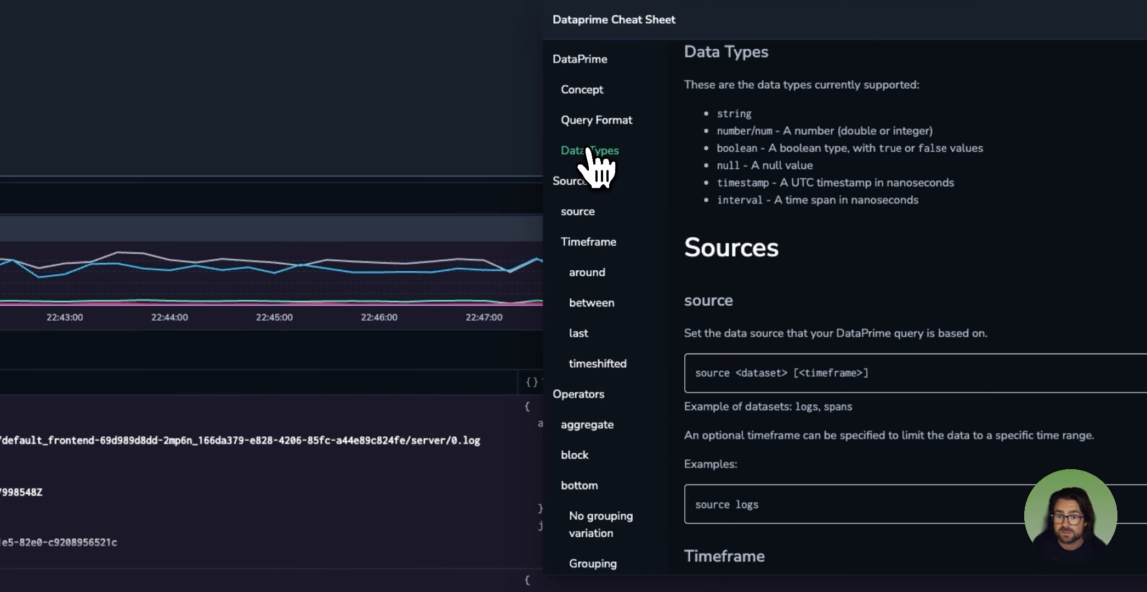
pyautogui.scroll(-5, 840, 425)
pyautogui.scroll(6, 830, 361)
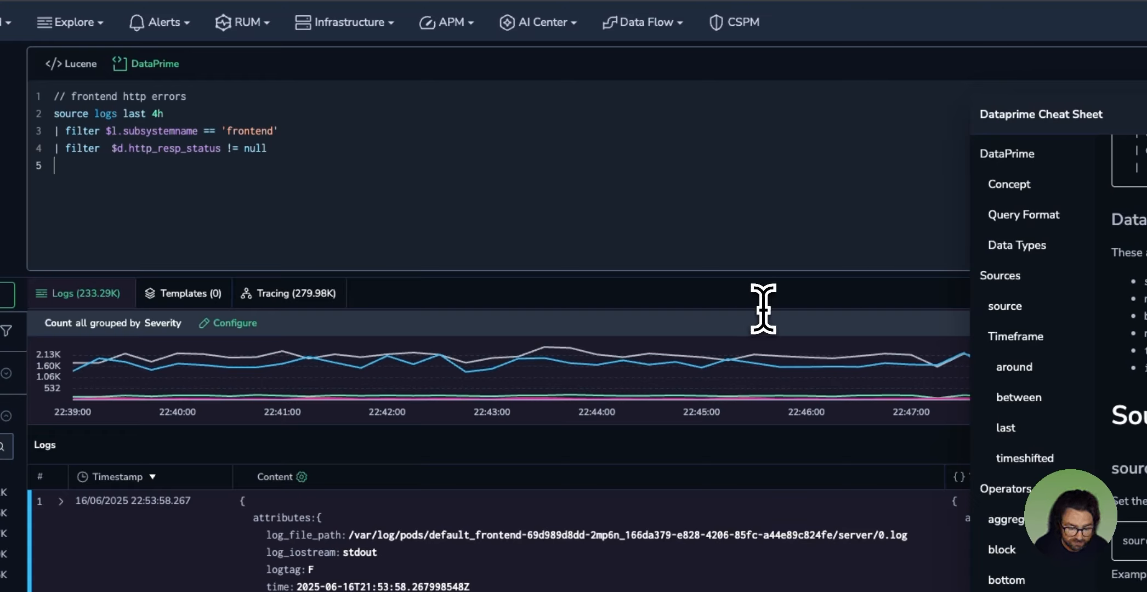
# Step: Start a third filter stage on a new line of the query, targeting the field $d.http_resp_status
pyautogui.press('BackSpace')
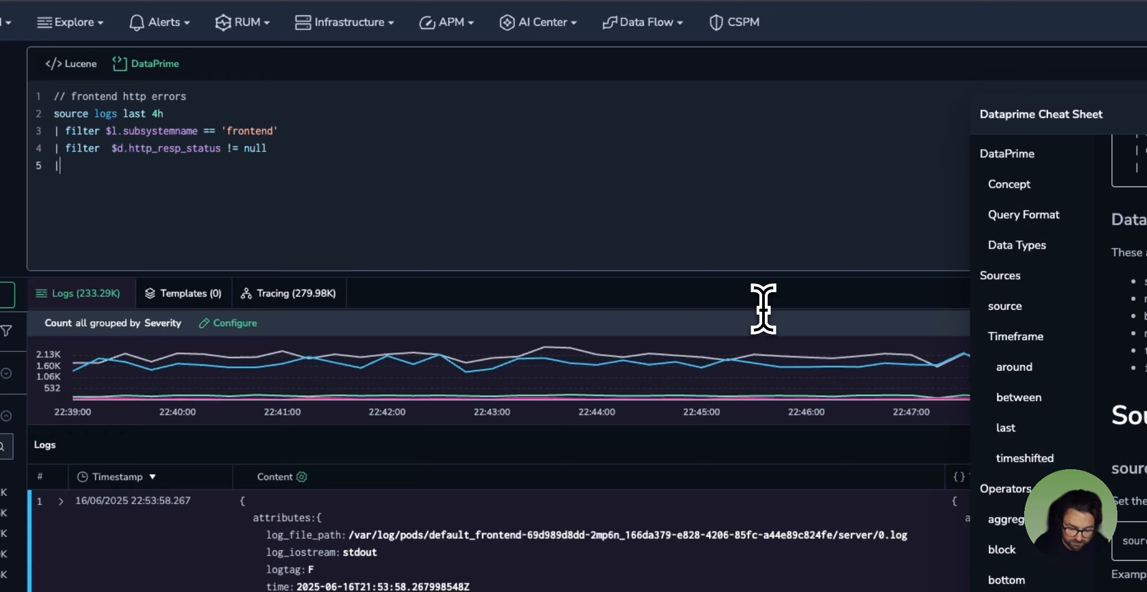
pyautogui.write('filter')
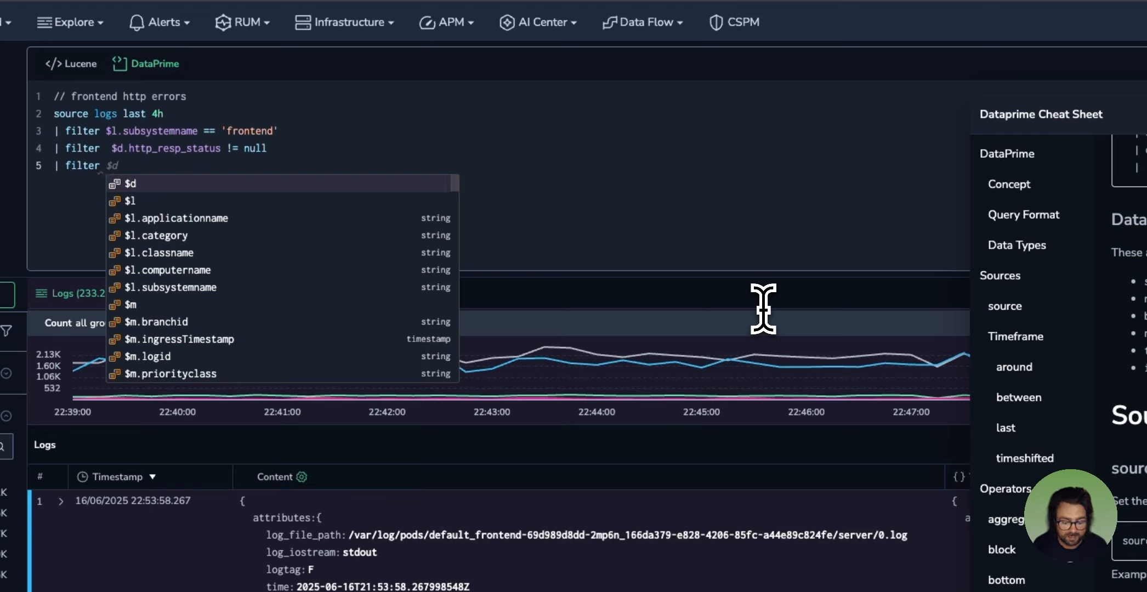
pyautogui.press('BackSpace')
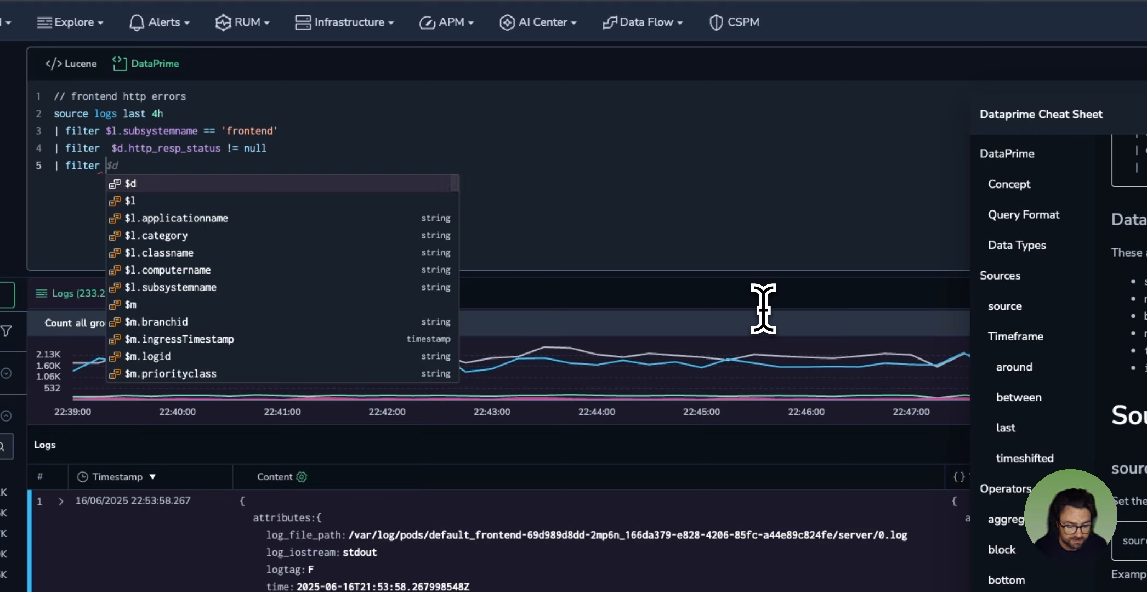
pyautogui.write('$d.')
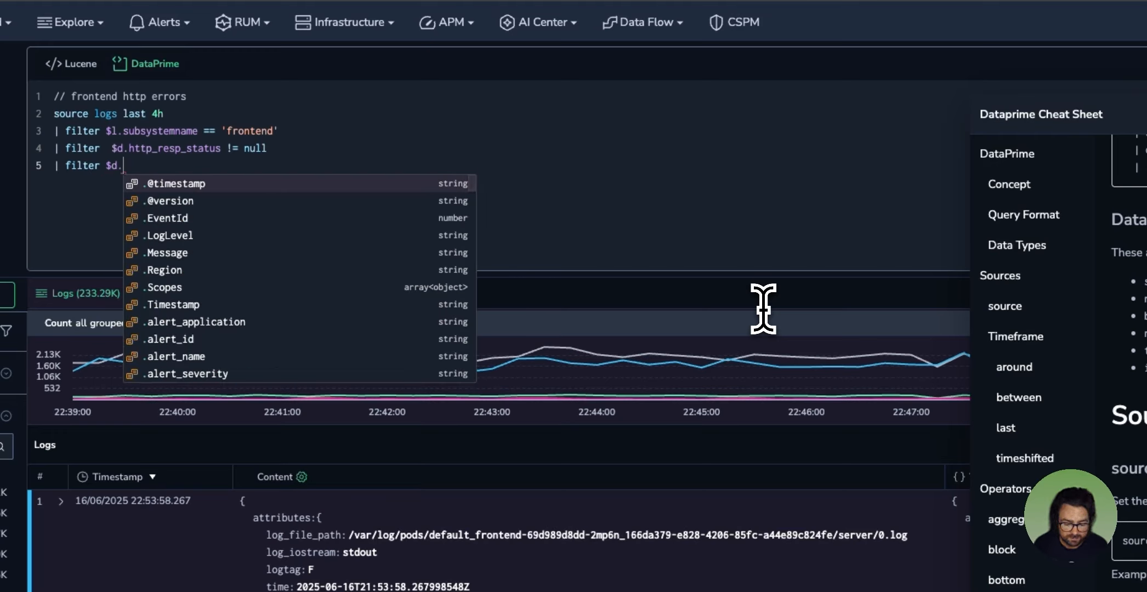
pyautogui.write('httpp')
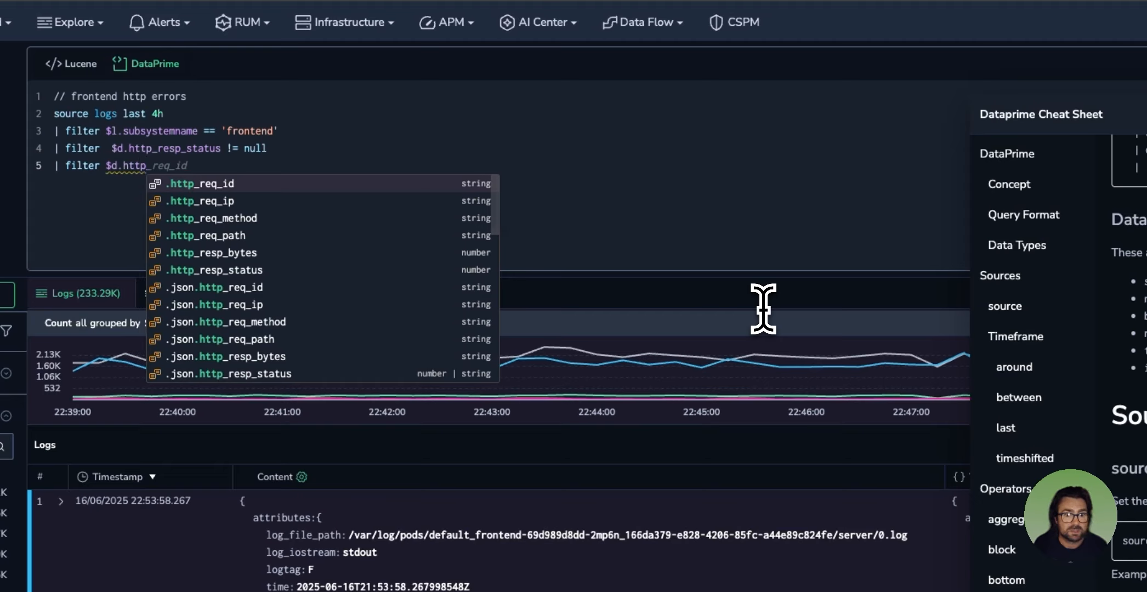
pyautogui.write('res')
pyautogui.press('BackSpace')
pyautogui.press('BackSpace')
pyautogui.press('BackSpace')
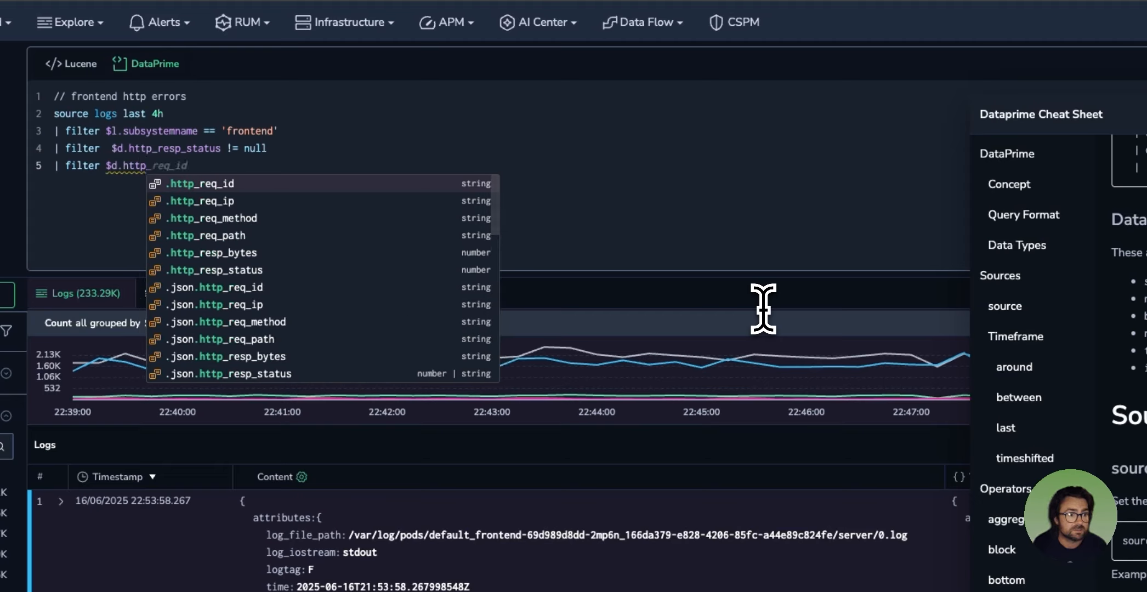
pyautogui.write('_res')
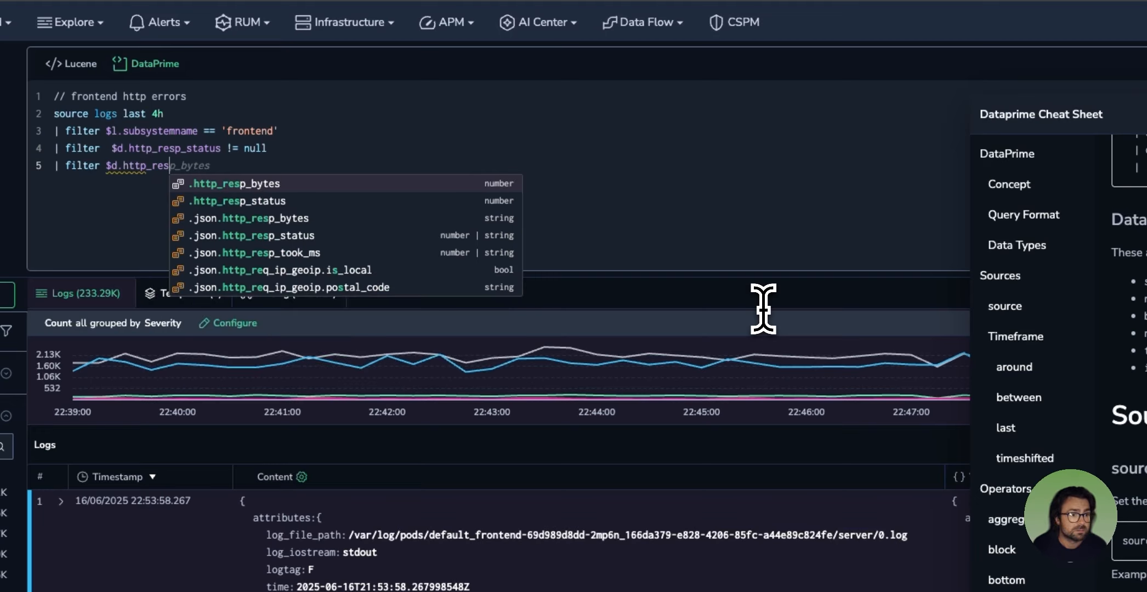
pyautogui.press('Down')
pyautogui.press('Return')
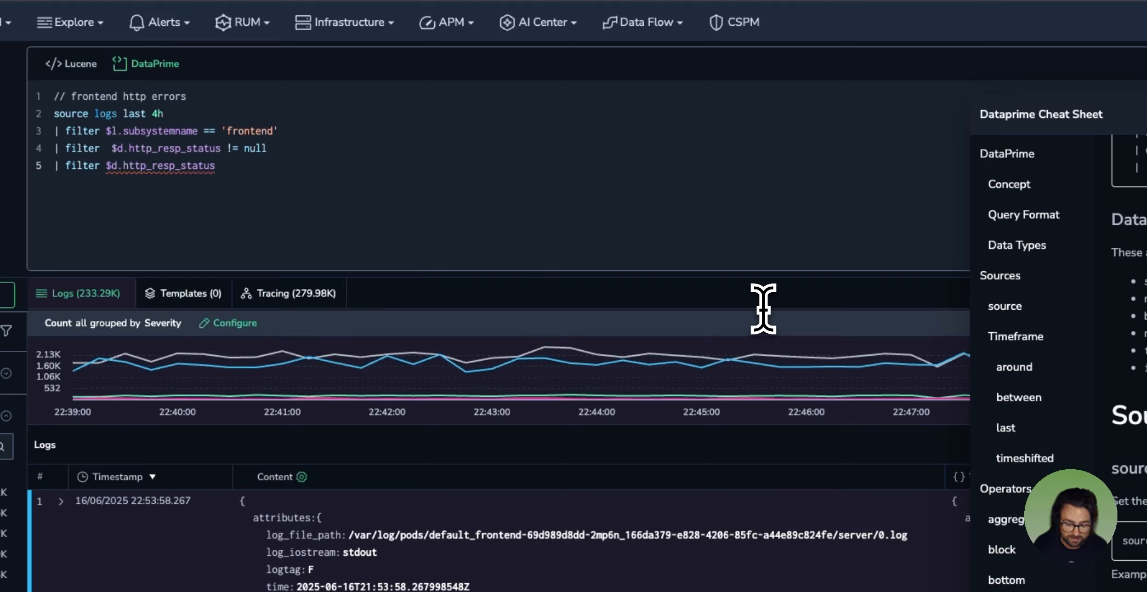
# Step: Cast the response status in the third filter to num and require it to be >= 400
pyautogui.write(':')
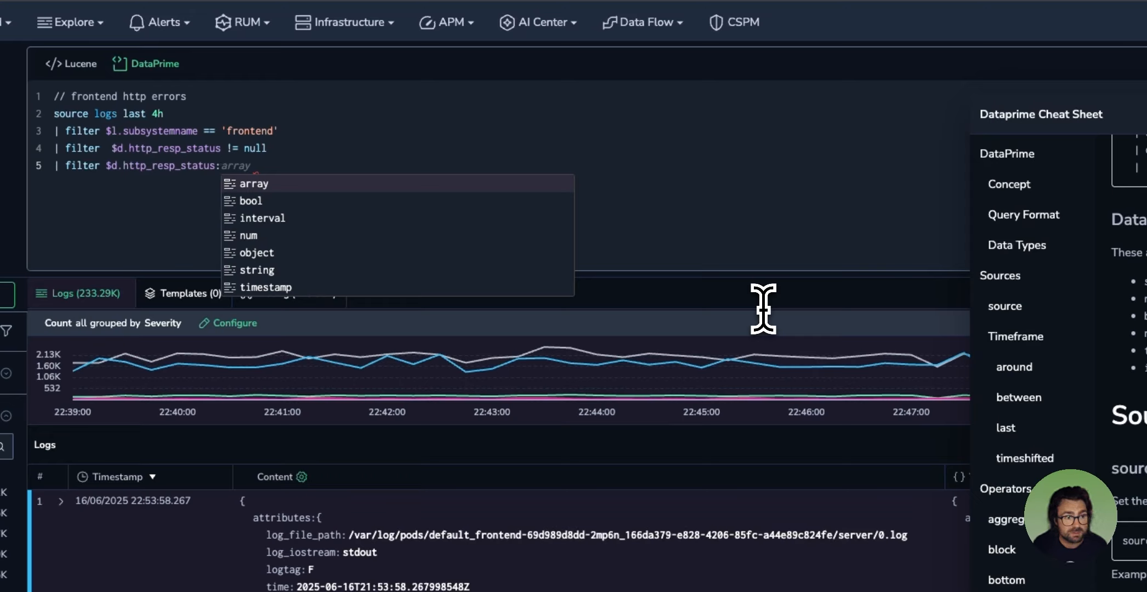
pyautogui.press('Down')
pyautogui.press('Down')
pyautogui.press('Down')
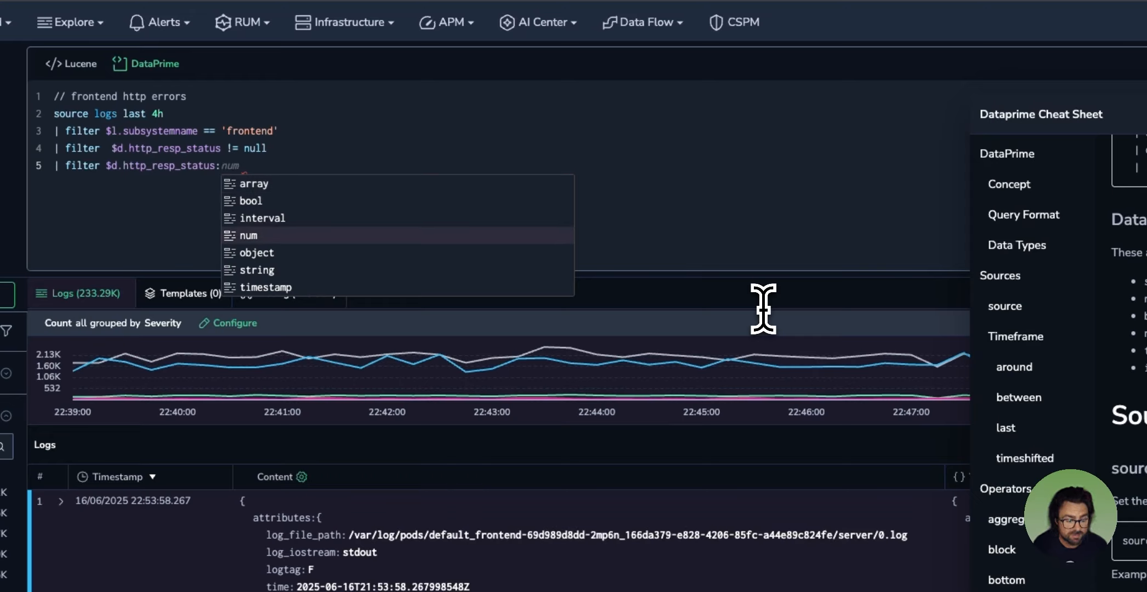
pyautogui.press('Return')
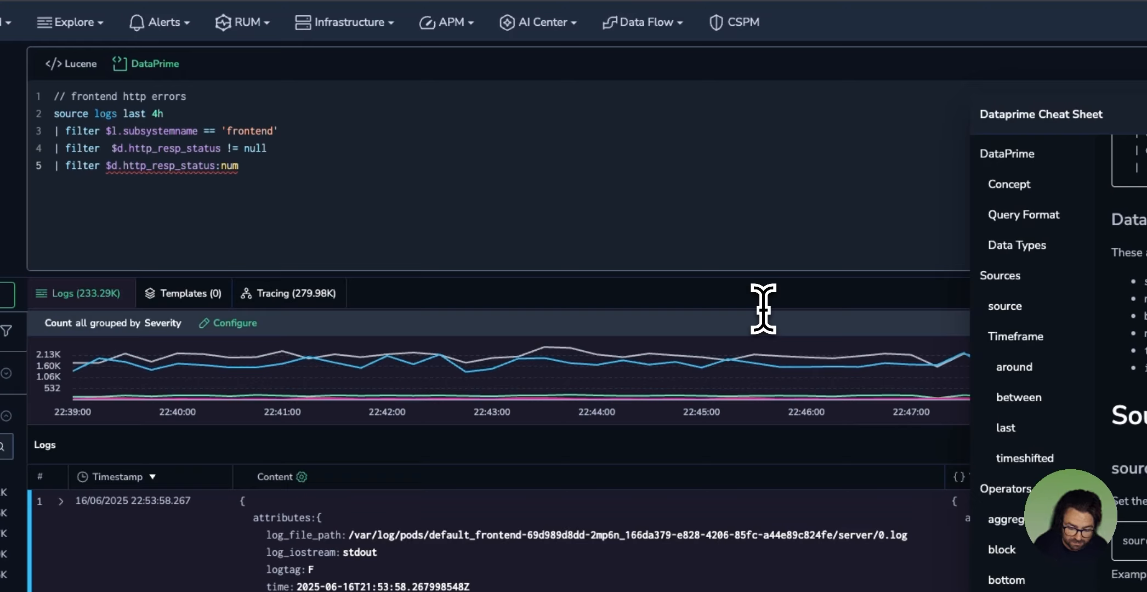
pyautogui.write('>= 400')
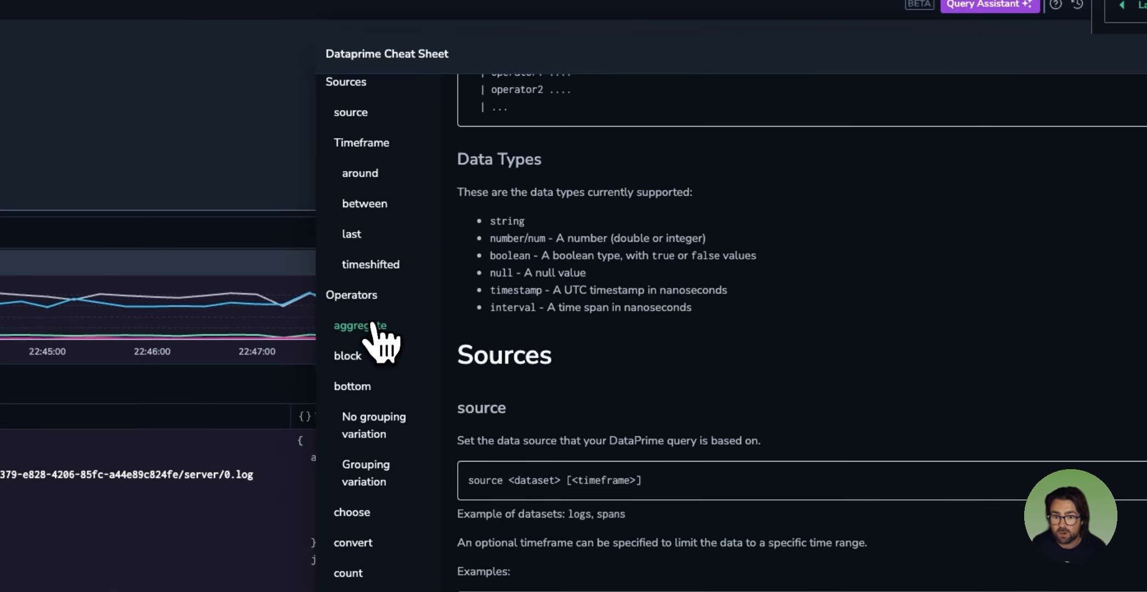
# Step: Review the aggregate and groupby operators in the cheat sheet, including their syntax and example queries
pyautogui.click(374, 327)
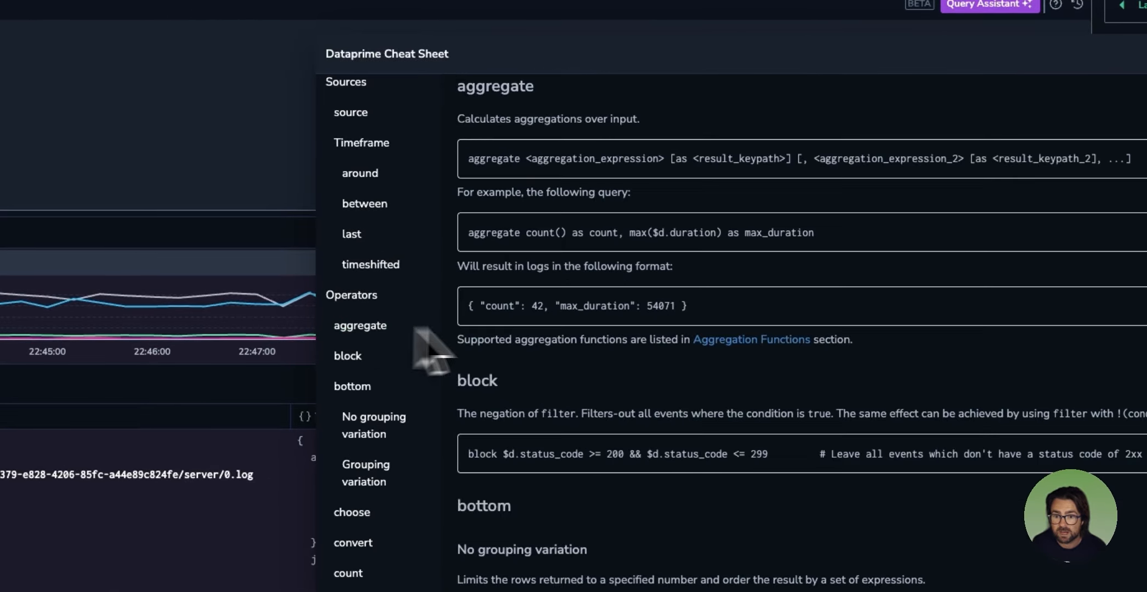
pyautogui.scroll(-1, 428, 378)
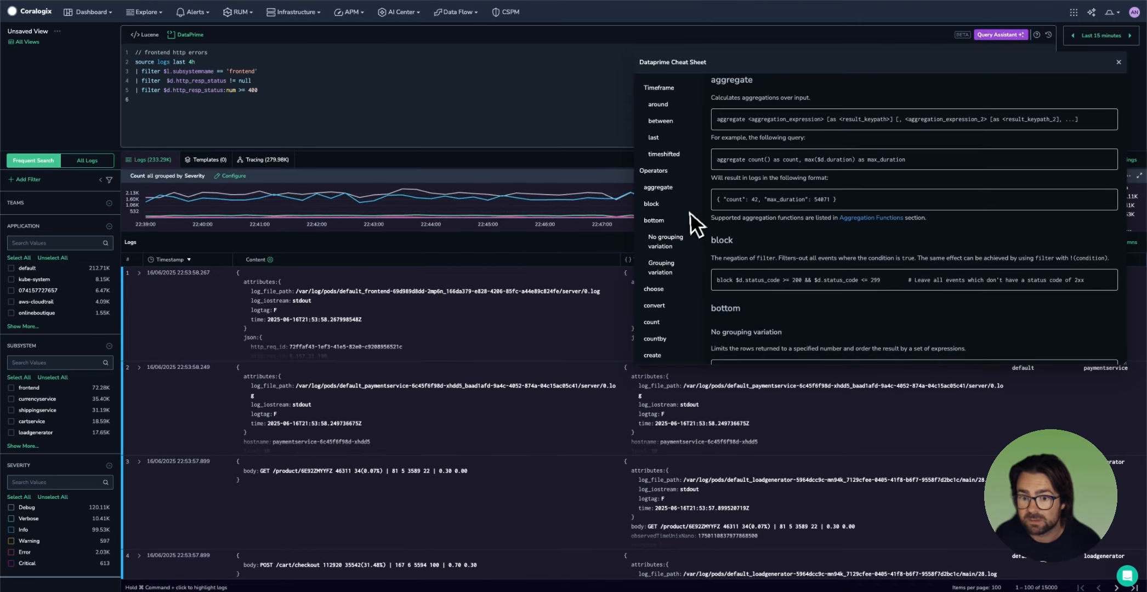
pyautogui.scroll(-4, 652, 241)
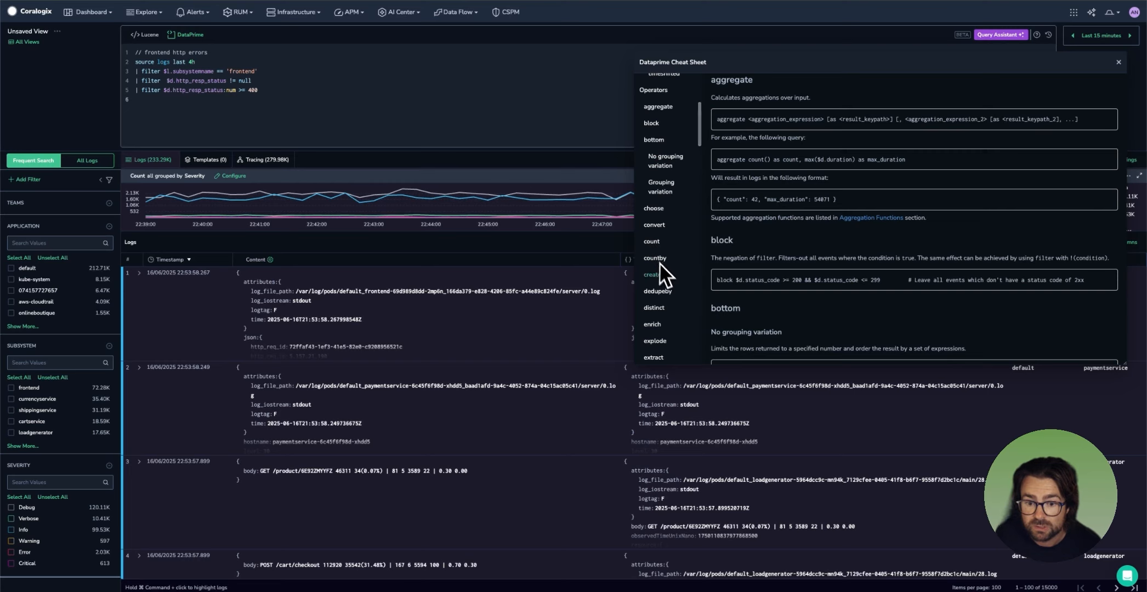
pyautogui.scroll(-4, 665, 272)
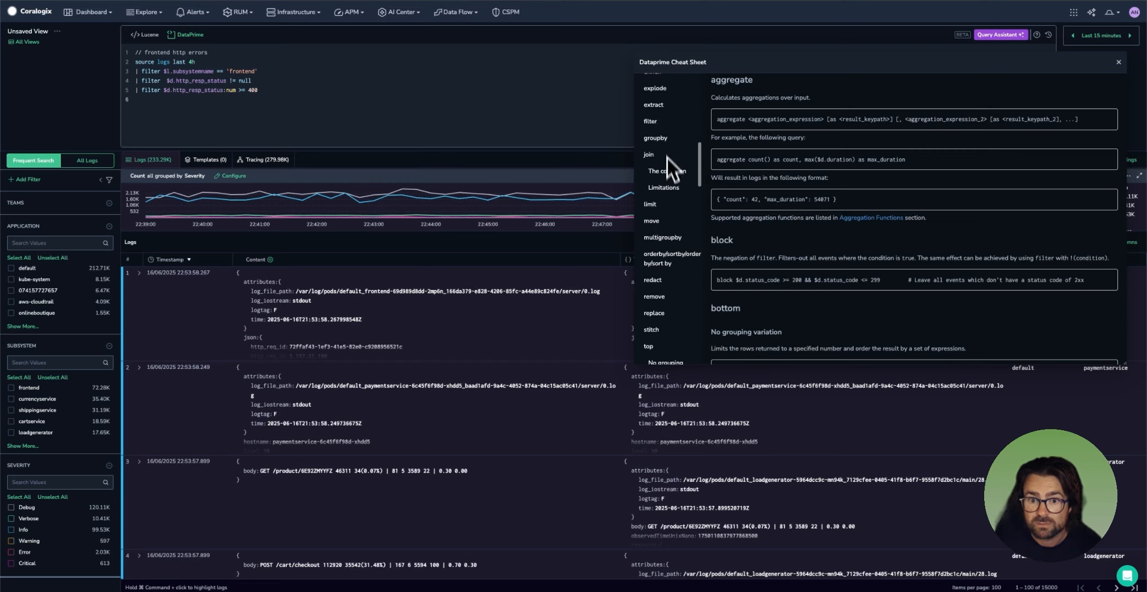
pyautogui.click(663, 143)
pyautogui.scroll(-1, 748, 192)
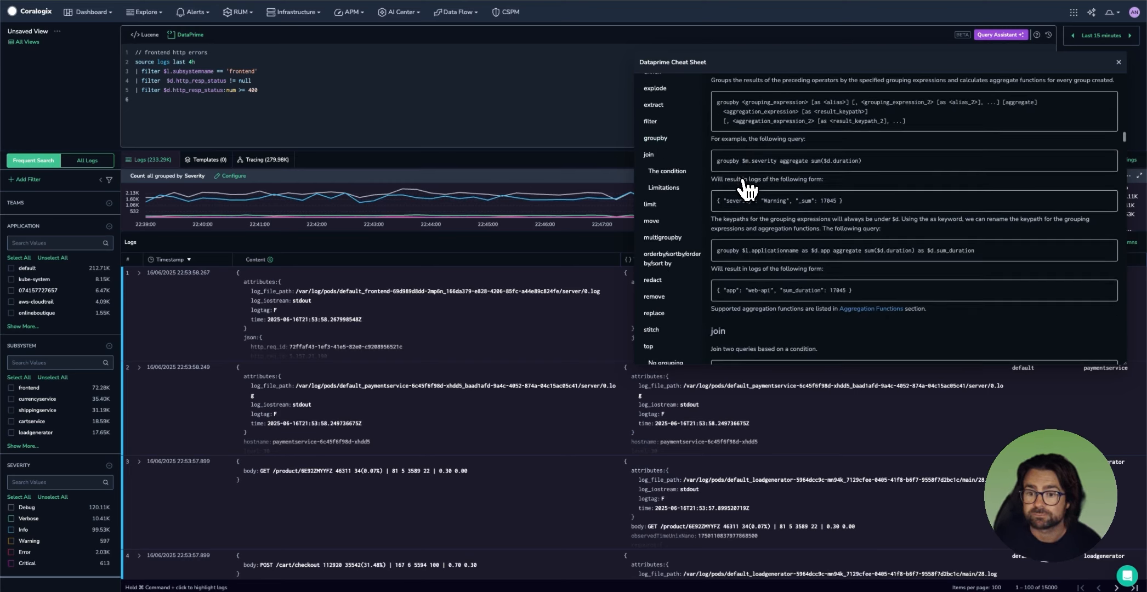
pyautogui.scroll(-2, 757, 215)
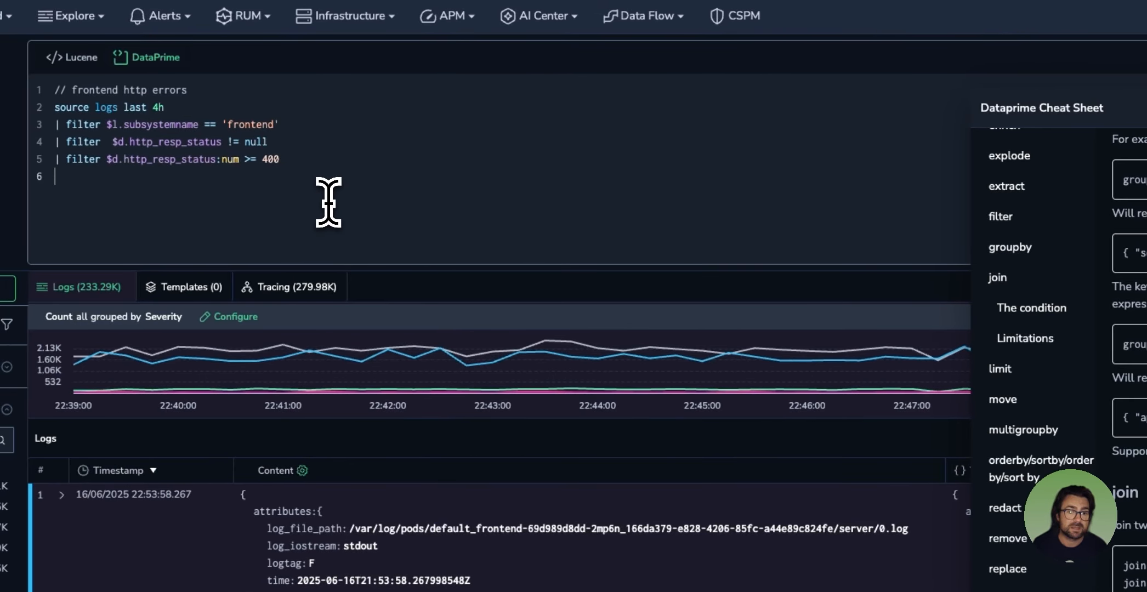
# Step: Add a groupby stage on a new line after the filters: "| groupby $d.http_resp_status as error_code"
pyautogui.write('gr')
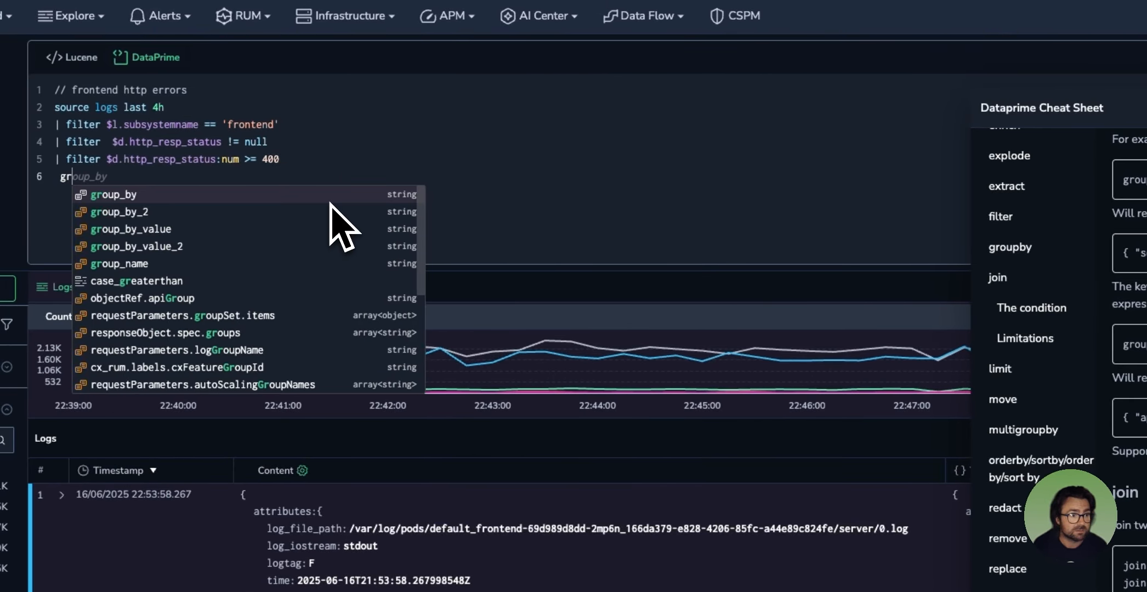
pyautogui.press('BackSpace')
pyautogui.press('BackSpace')
pyautogui.write('| groupby')
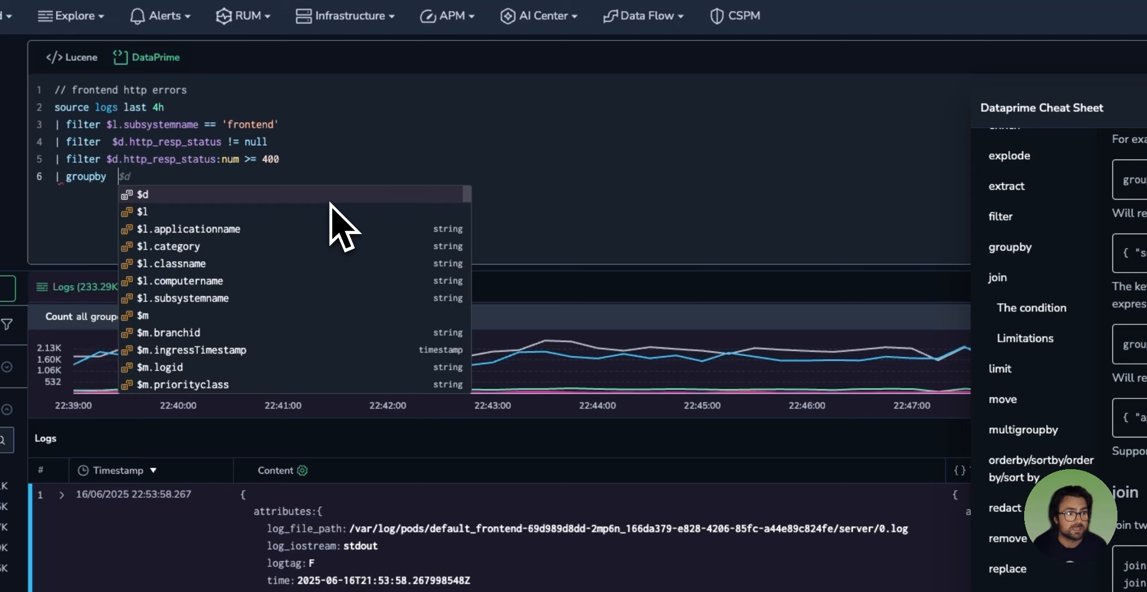
pyautogui.press('Escape')
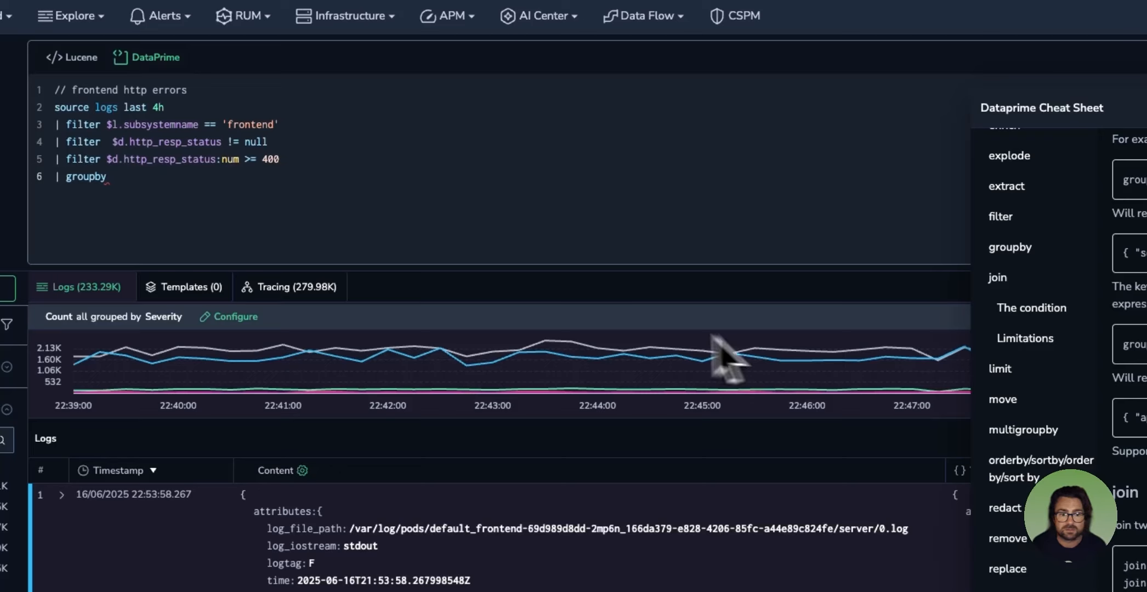
pyautogui.write('$d.')
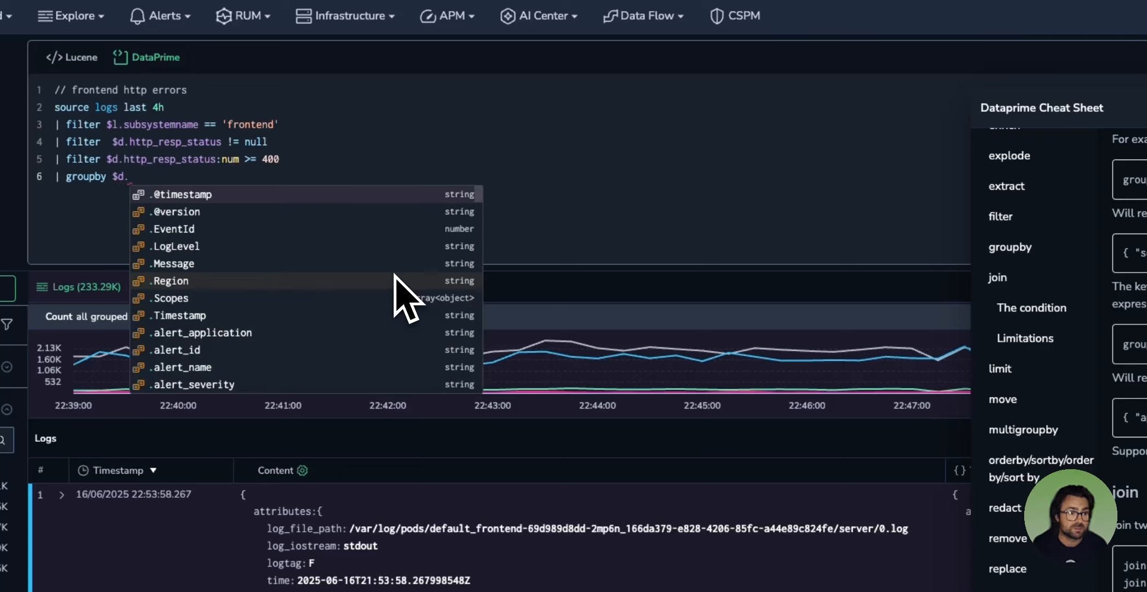
pyautogui.write('http_resp')
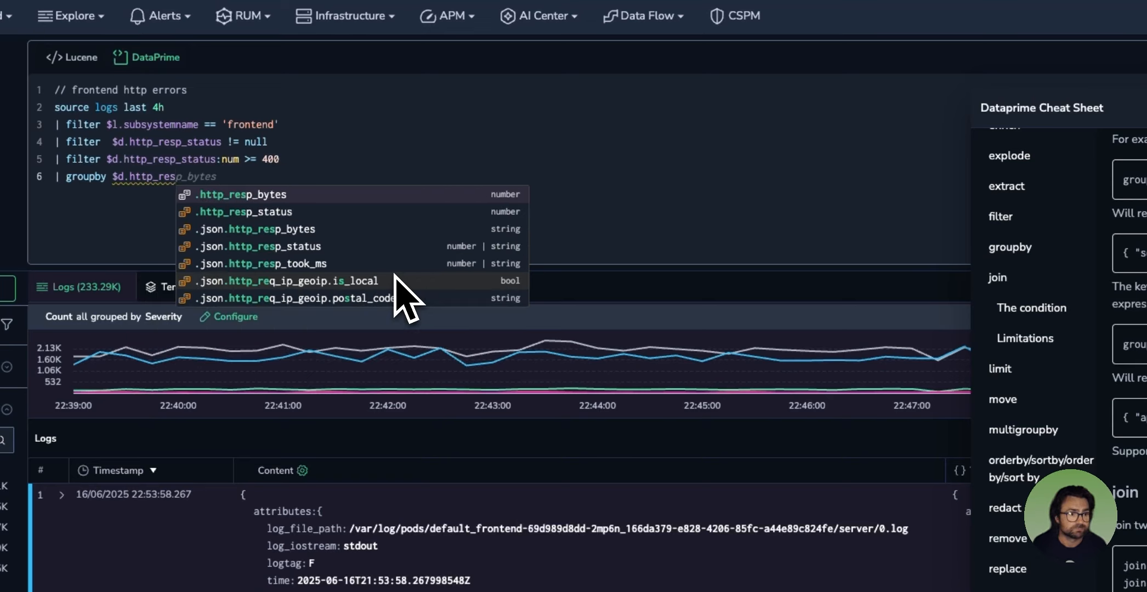
pyautogui.press('Down')
pyautogui.press('Return')
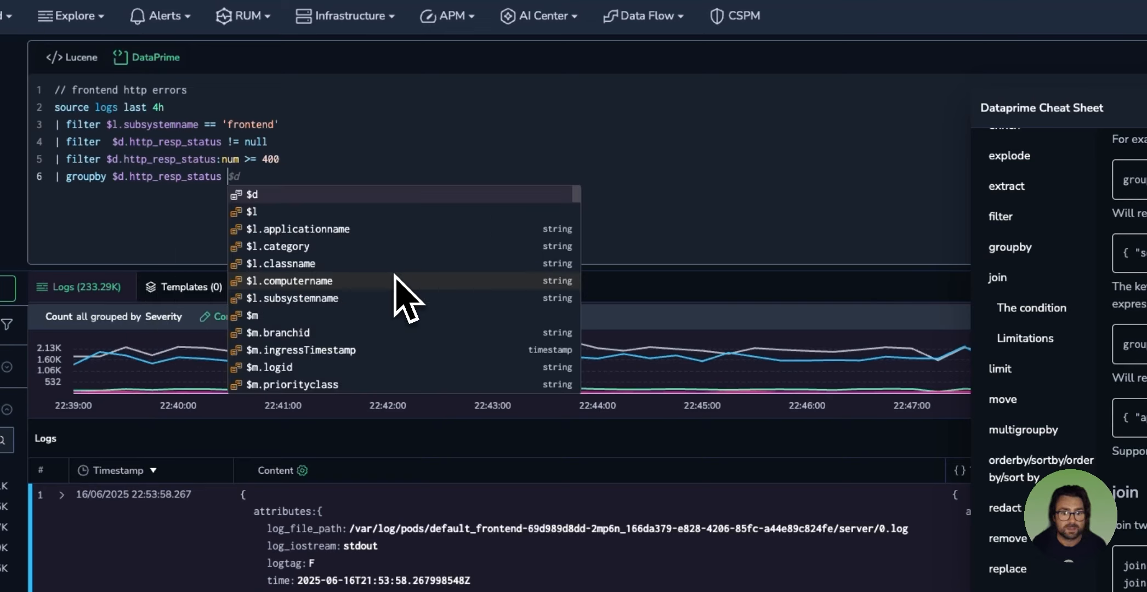
pyautogui.write('as erro')
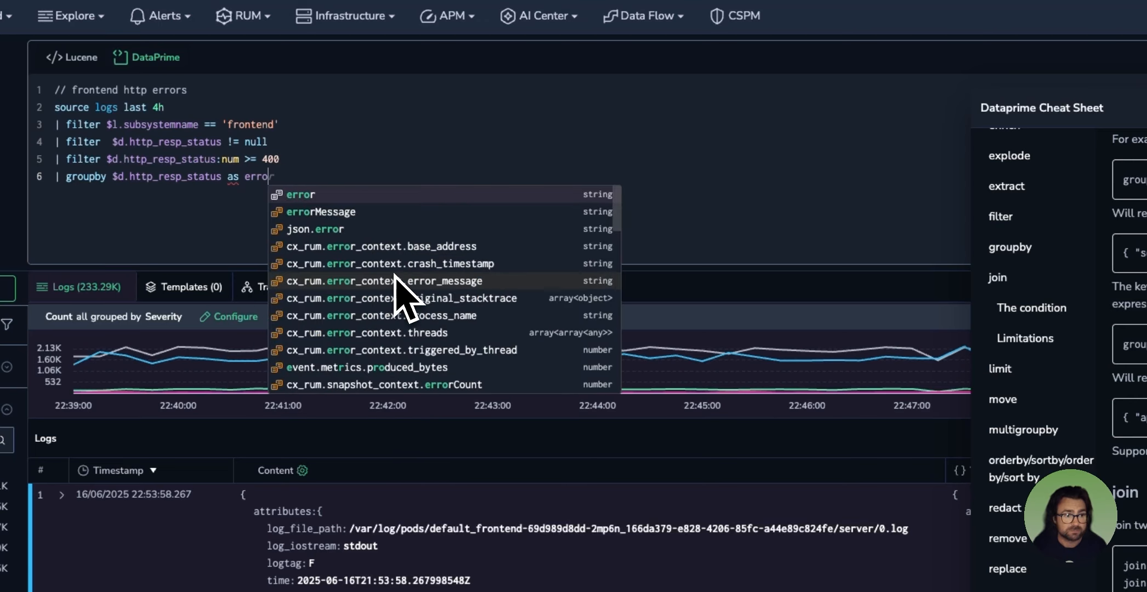
pyautogui.write('r_co')
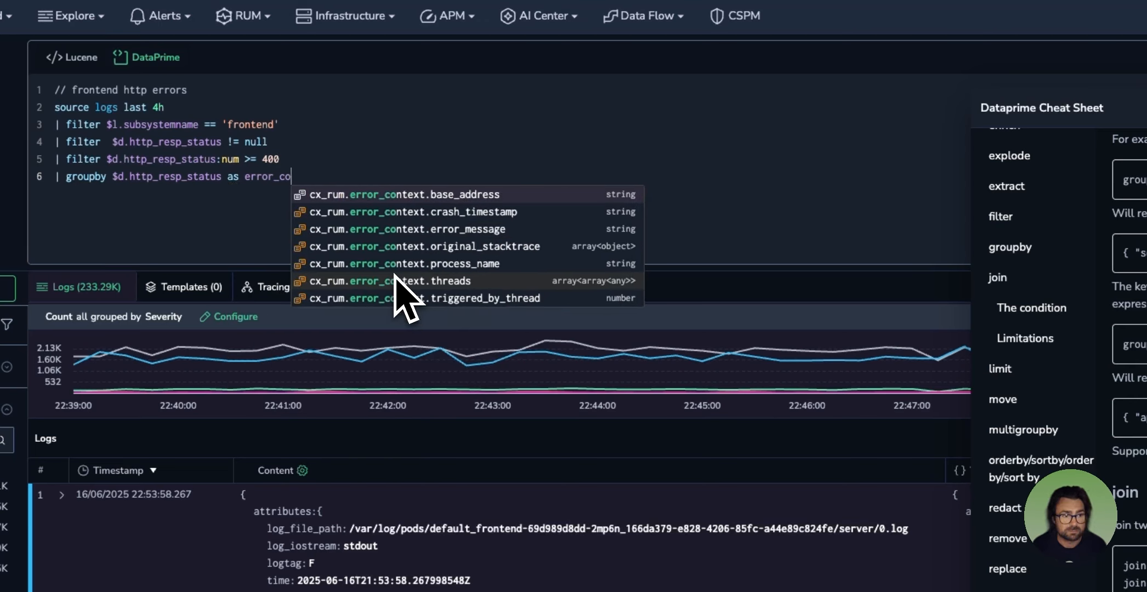
pyautogui.write('de a')
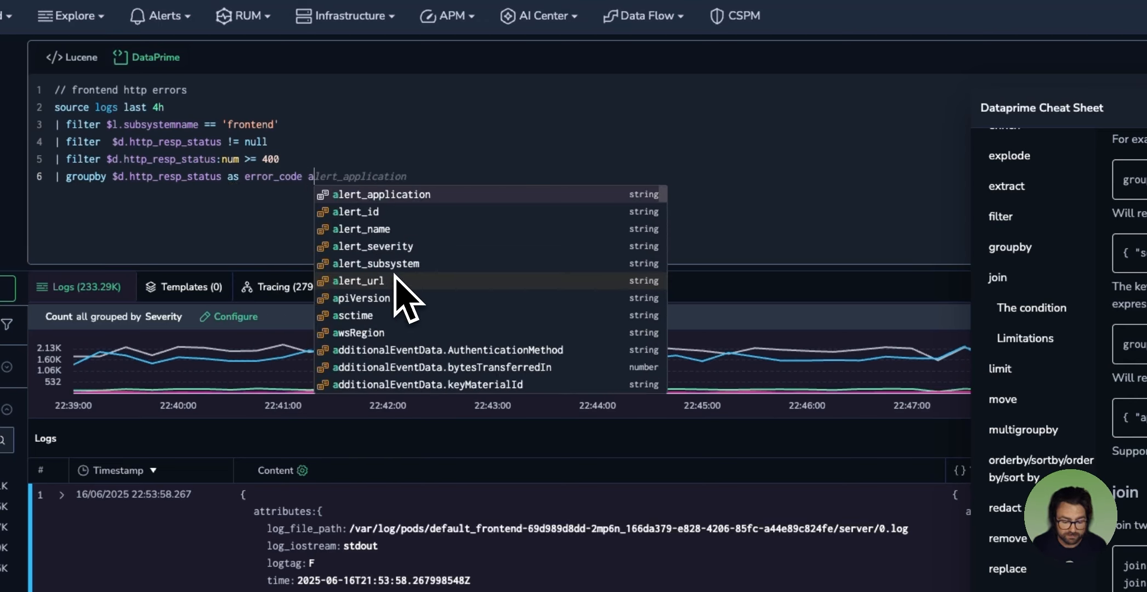
pyautogui.write('ggregate ')
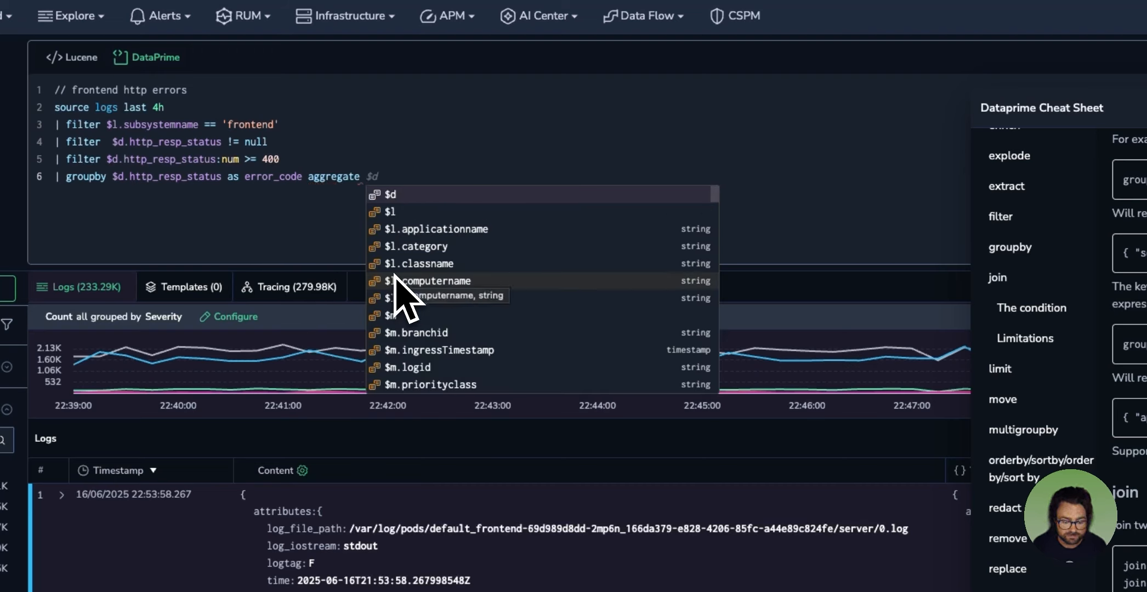
pyautogui.write('count')
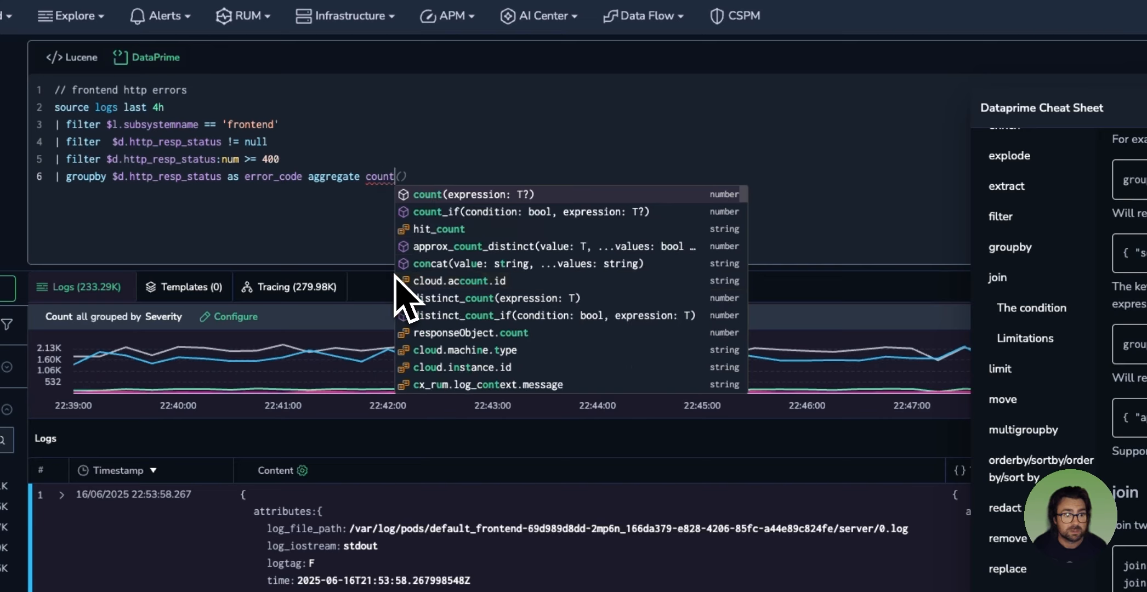
# Step: Extend the groupby stage with "aggregate count() as error_count"
pyautogui.press('Tab')
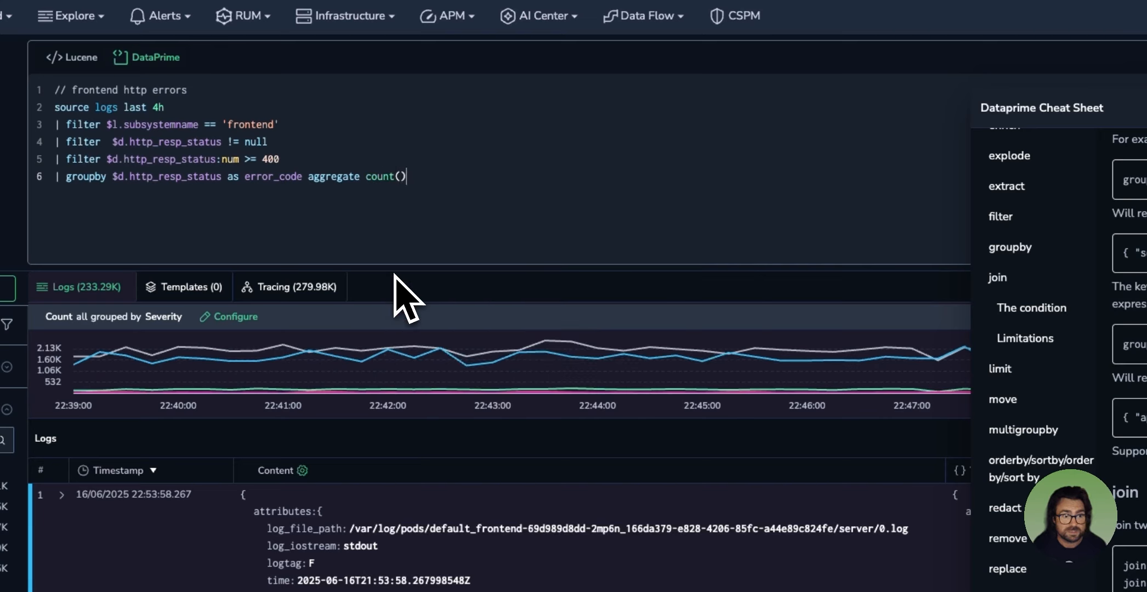
pyautogui.write('as')
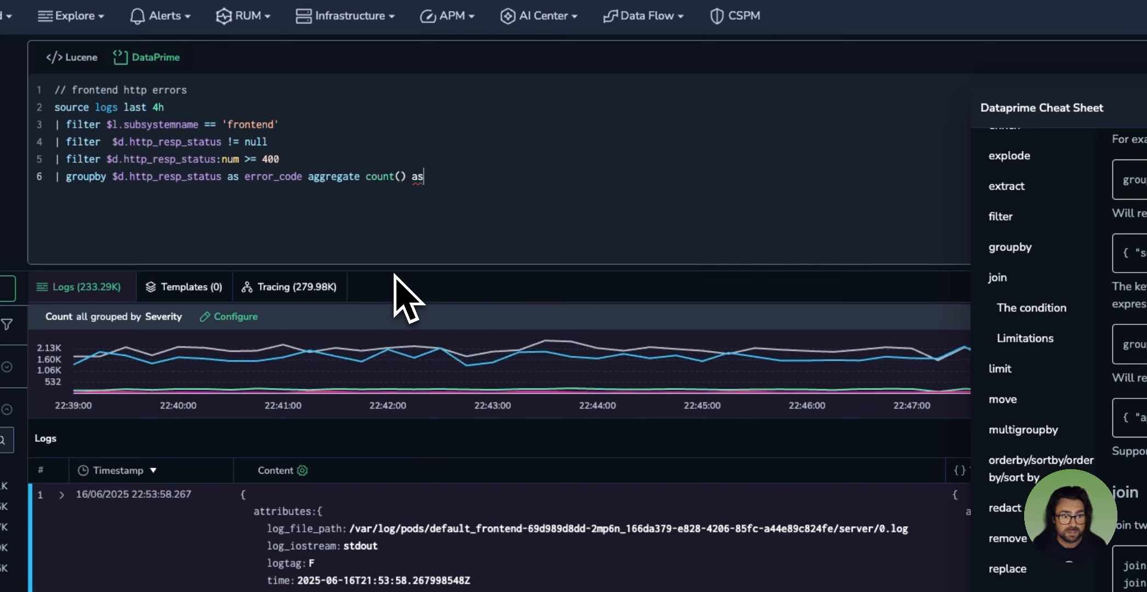
pyautogui.write(' erro')
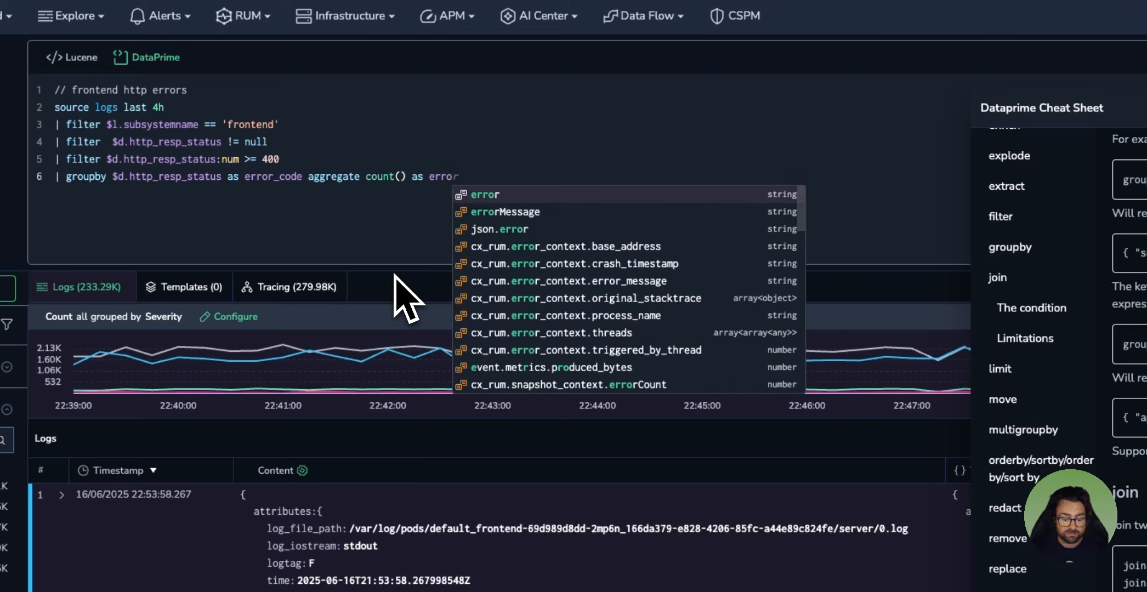
pyautogui.write('r_count')
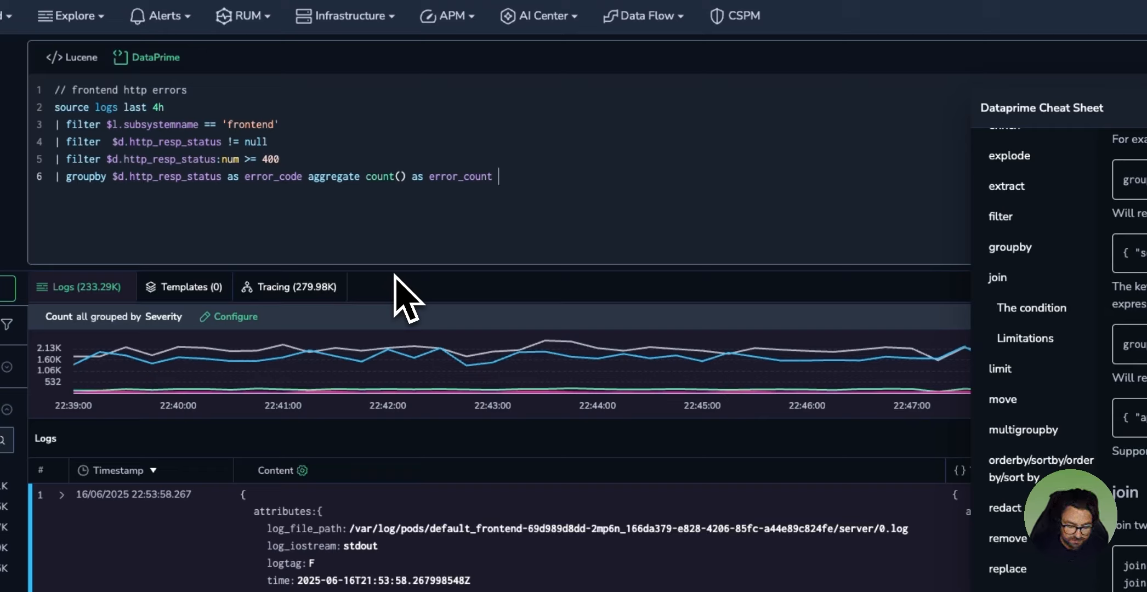
pyautogui.write(' #')
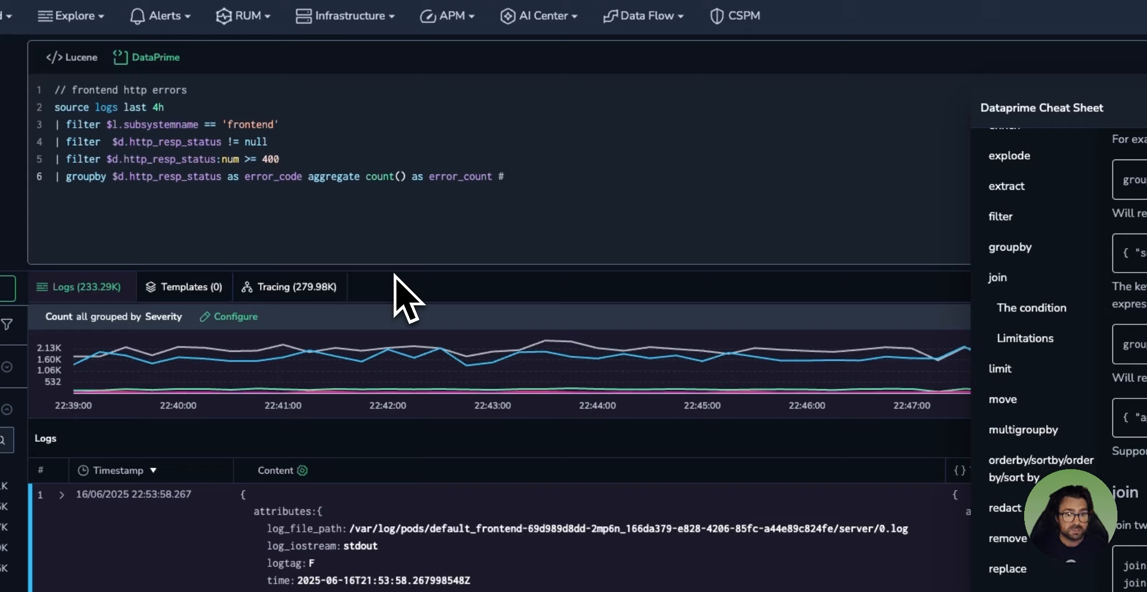
pyautogui.write(' grou')
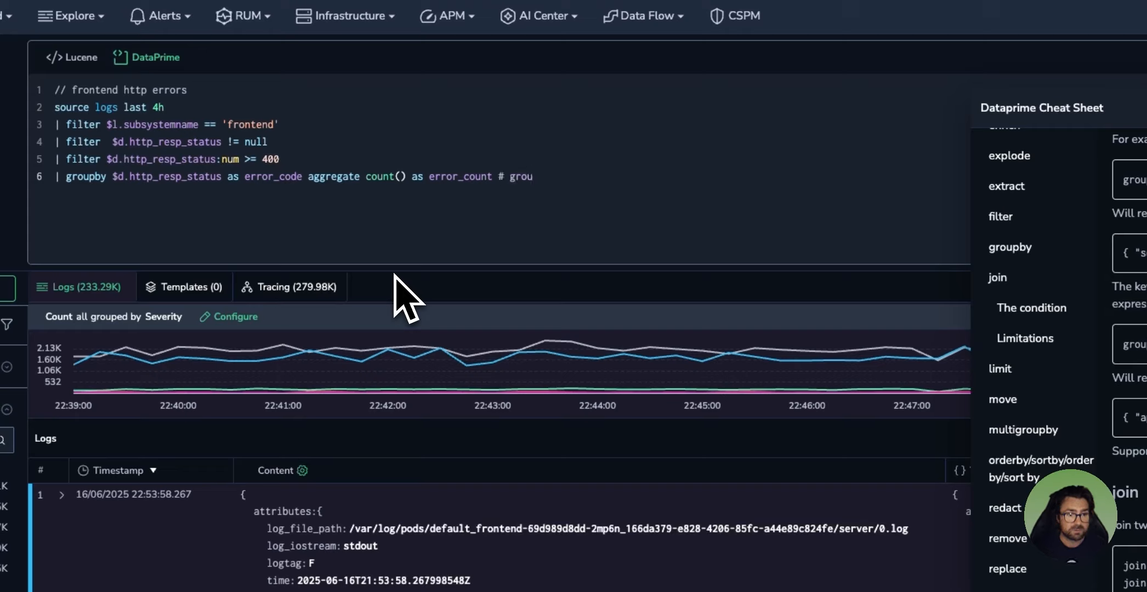
pyautogui.write('ping ')
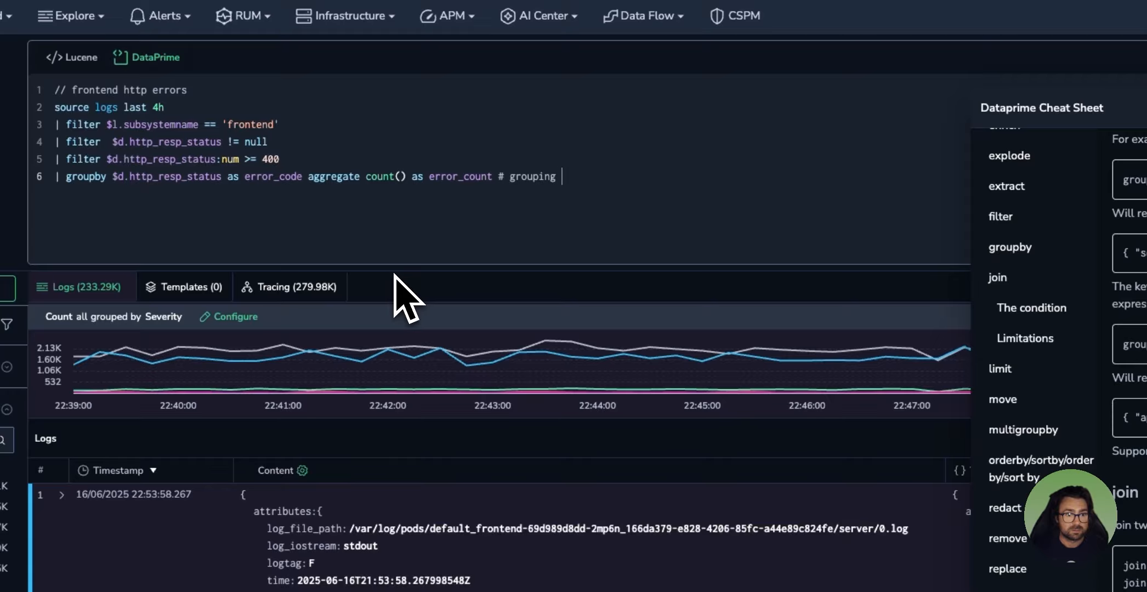
pyautogui.write('by error')
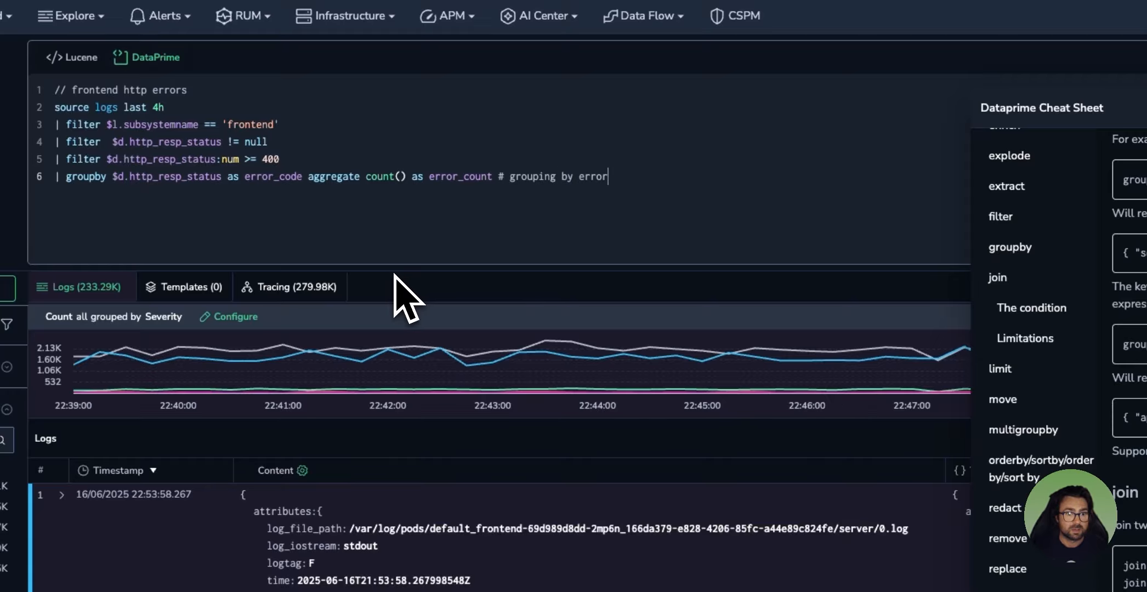
pyautogui.write(' code')
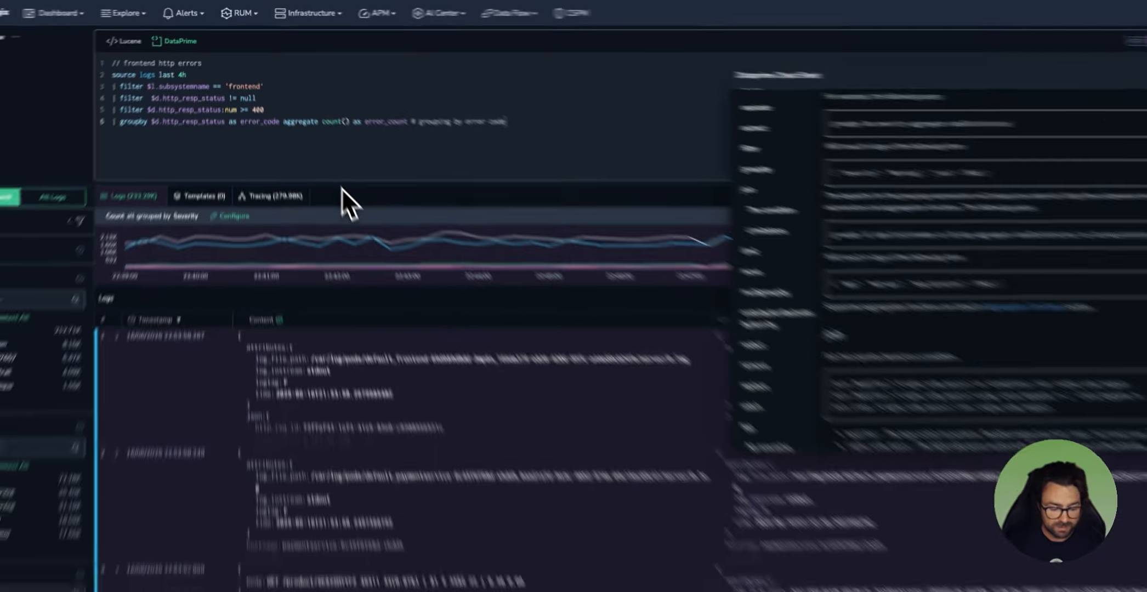
# Step: Append the comment "# grouping by error code" to the end of the groupby stage
pyautogui.press('super+Return')
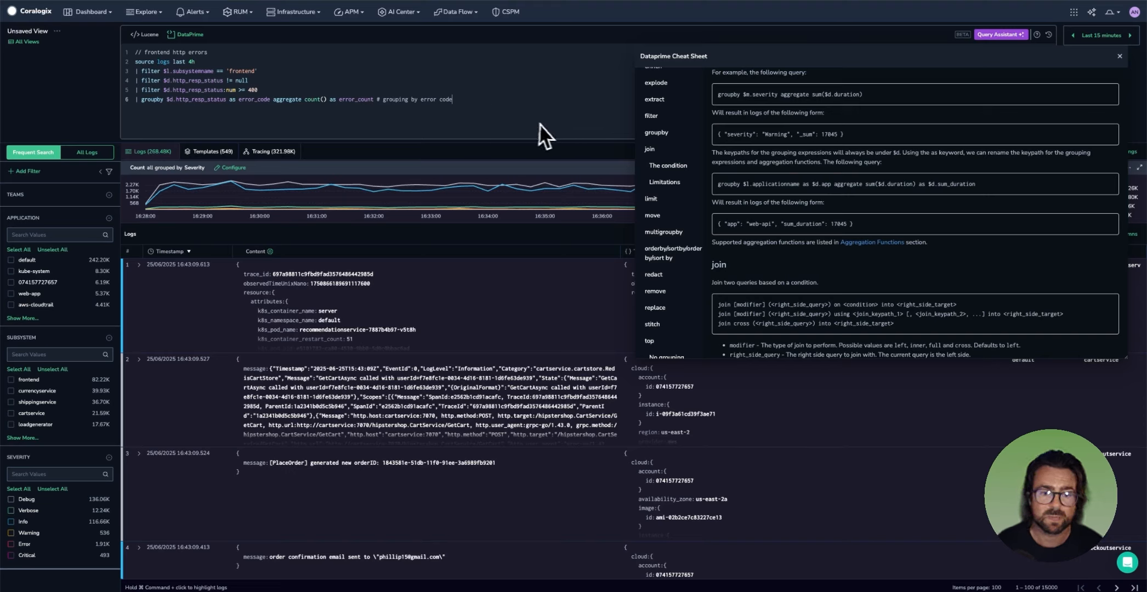
# Step: Cut the filter and groupby stages, put "| limit 100" after the source line instead, and run the query
pyautogui.moveTo(452, 101); pyautogui.dragTo(85, 71)
pyautogui.press('super+c')
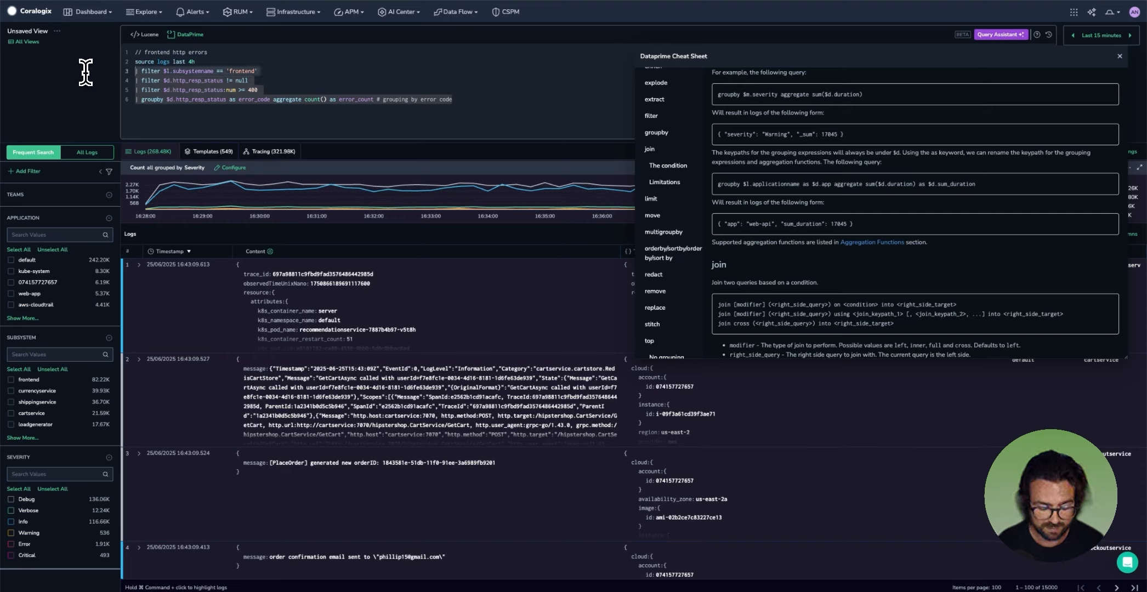
pyautogui.press('BackSpace')
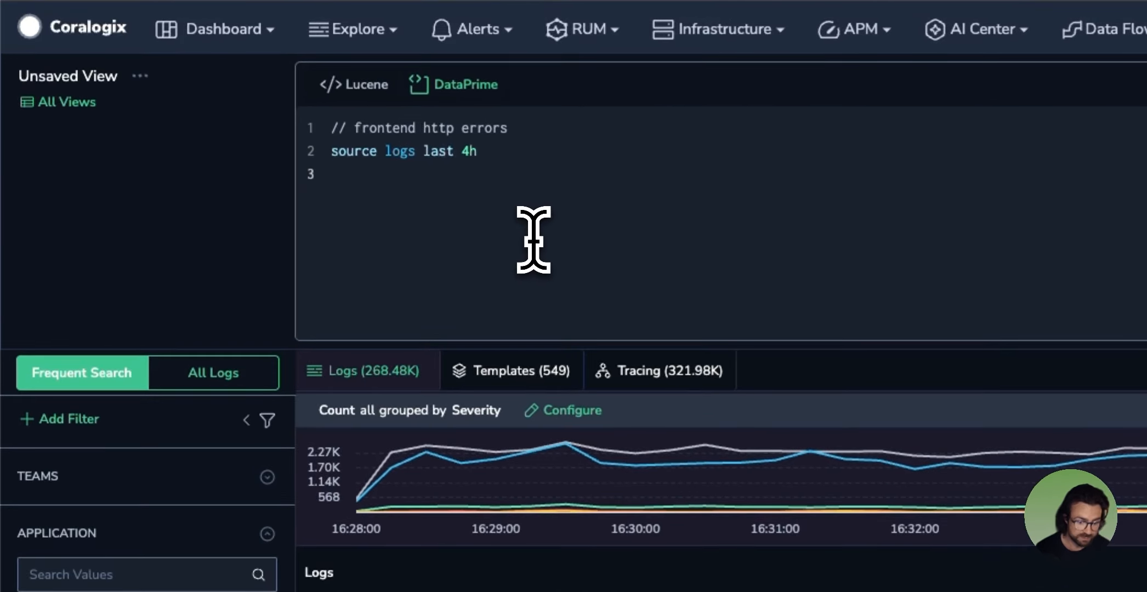
pyautogui.write('li')
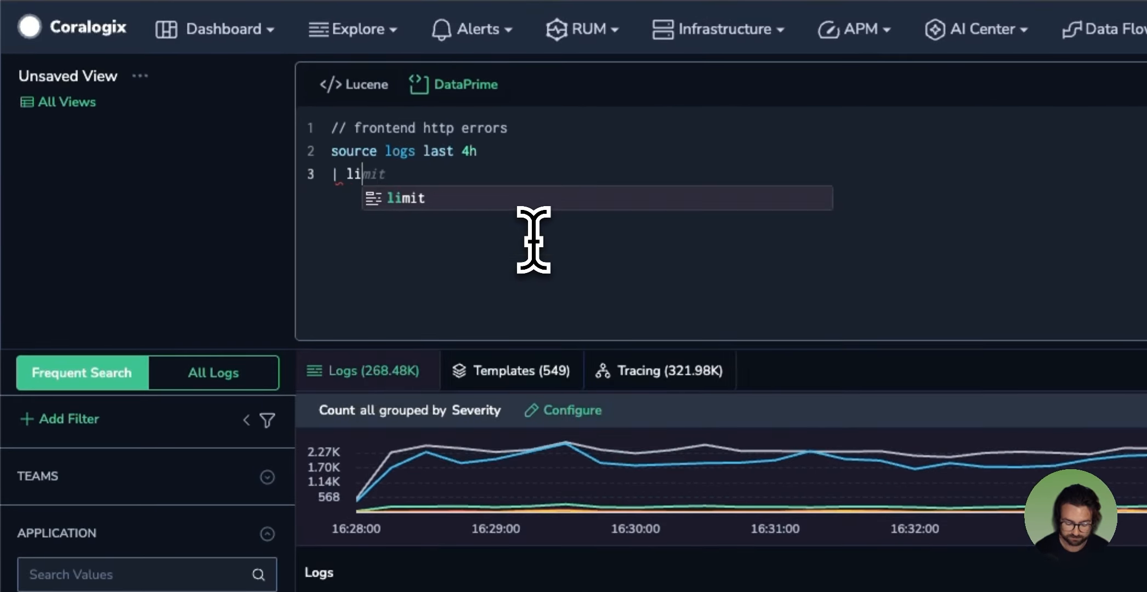
pyautogui.write('mit 100')
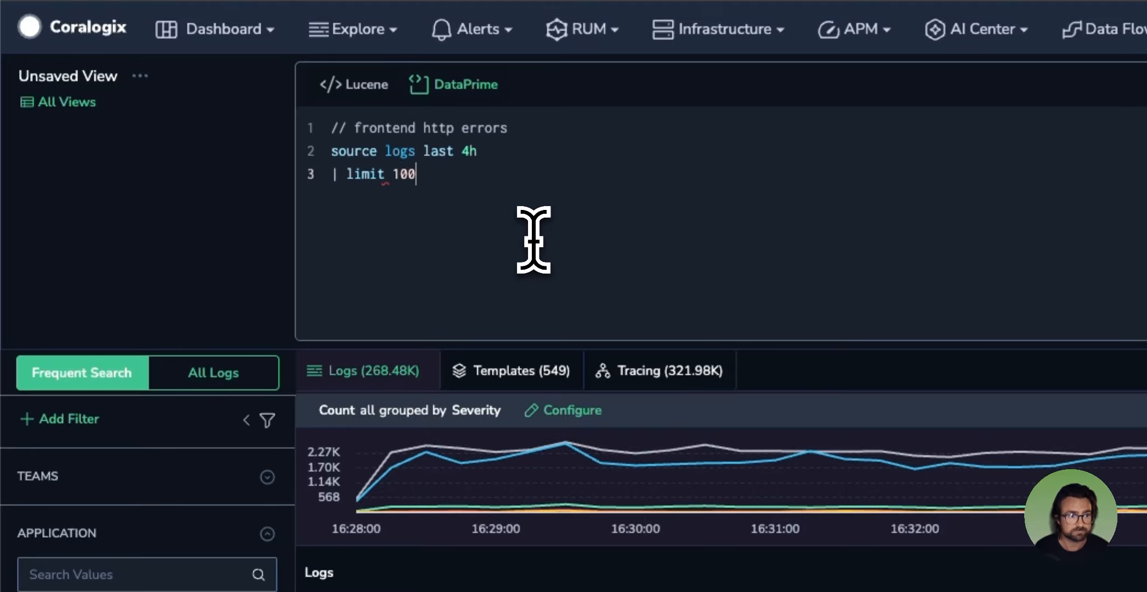
pyautogui.hotkey('ctrl', 'Return')
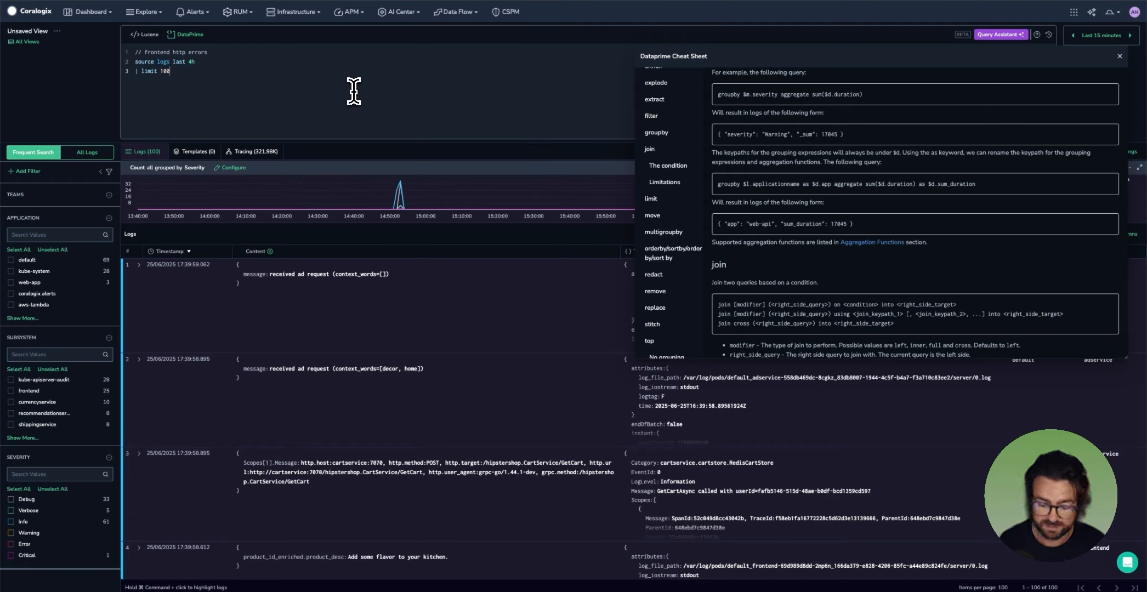
# Step: Remove the limit stage and paste the frontend, status filter and groupby stages back after the source line
pyautogui.press('BackSpace')
pyautogui.press('BackSpace')
pyautogui.press('BackSpace')
pyautogui.press('BackSpace')
pyautogui.press('BackSpace')
pyautogui.press('BackSpace')
pyautogui.press('BackSpace')
pyautogui.press('BackSpace')
pyautogui.press('BackSpace')
pyautogui.press('BackSpace')
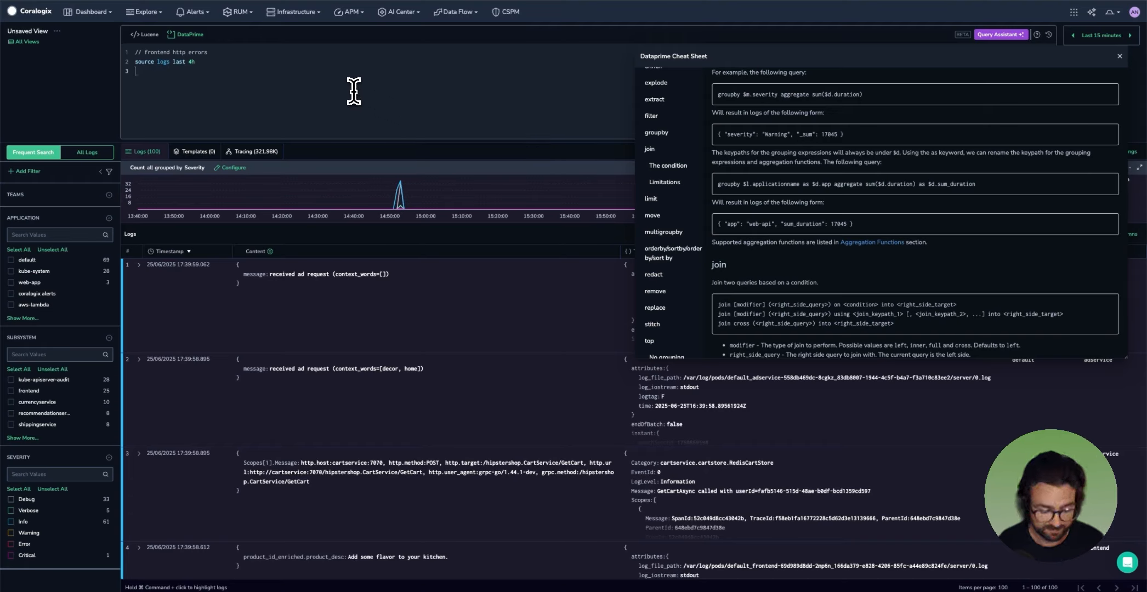
pyautogui.press('super+v')
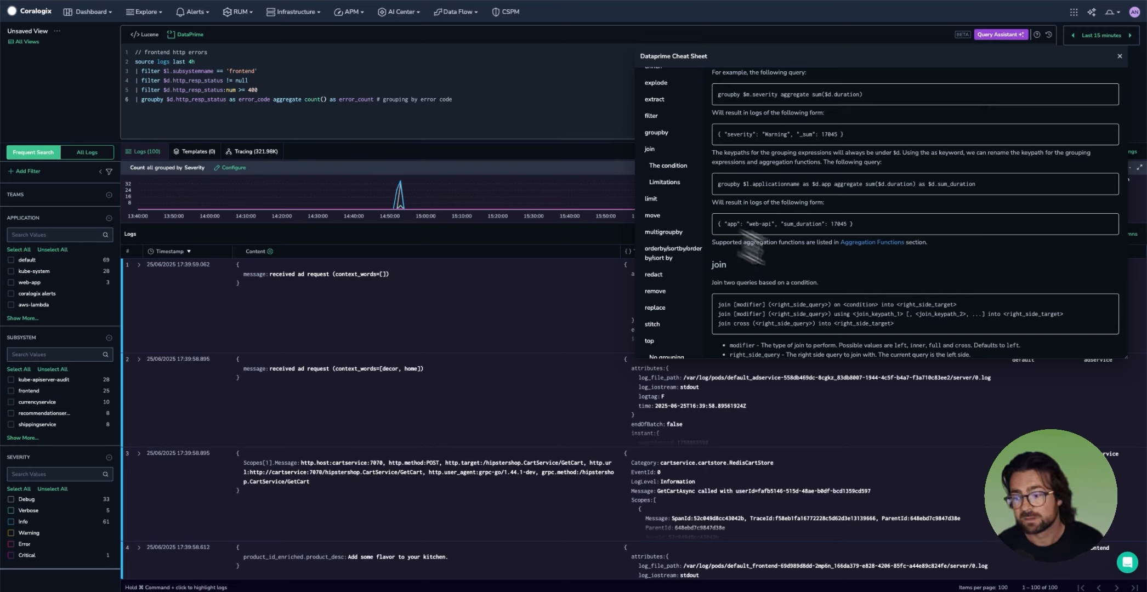
# Step: Look through the join operator's syntax and parameter descriptions in the cheat sheet
pyautogui.scroll(-1, 861, 341)
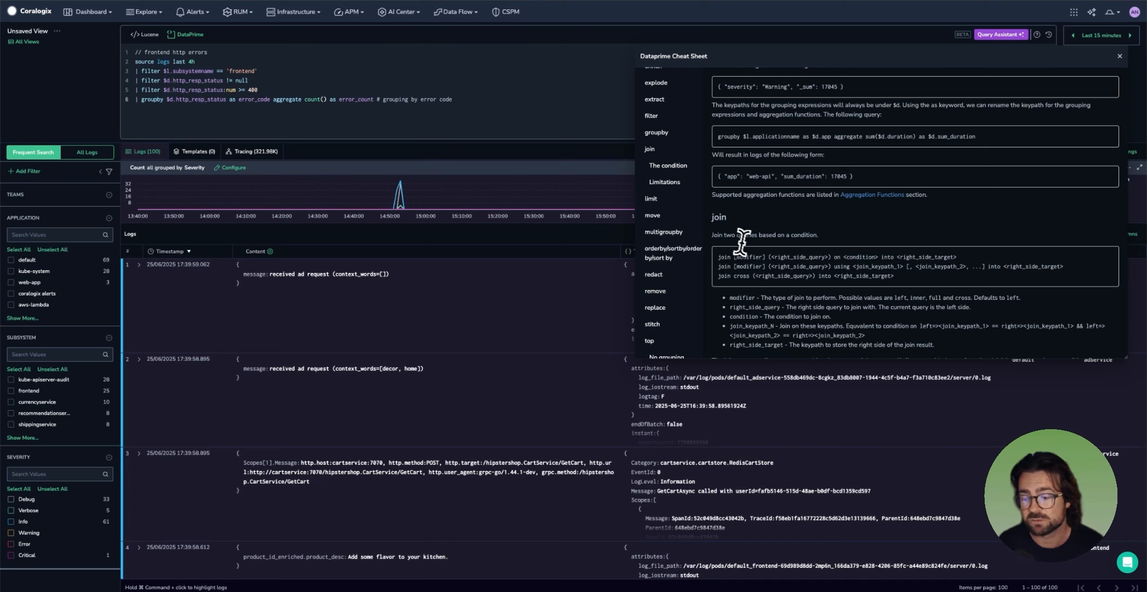
pyautogui.scroll(-1, 804, 266)
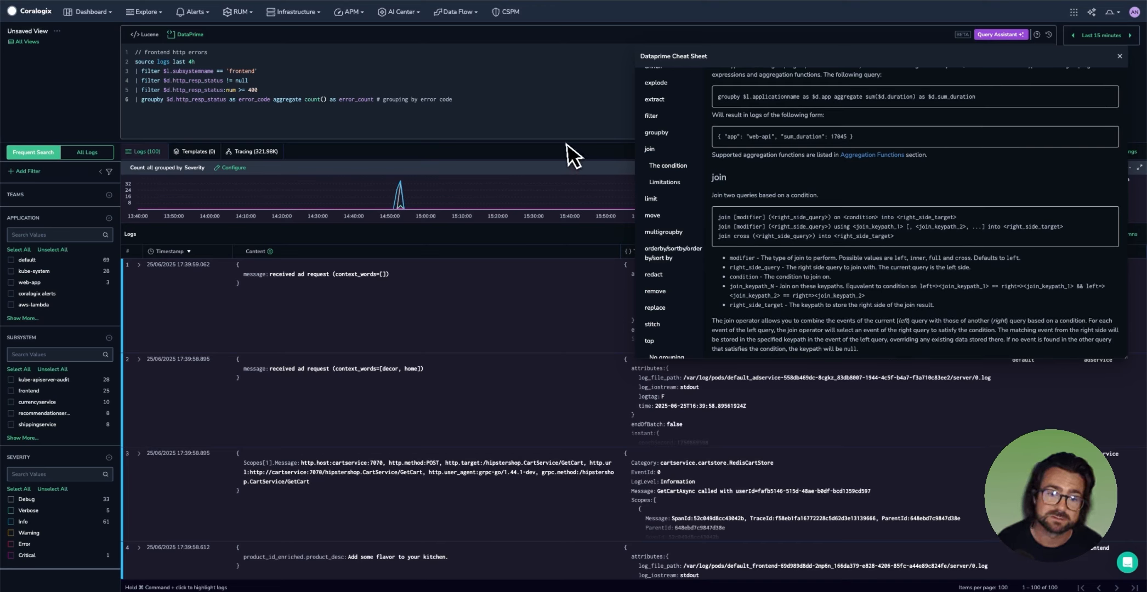